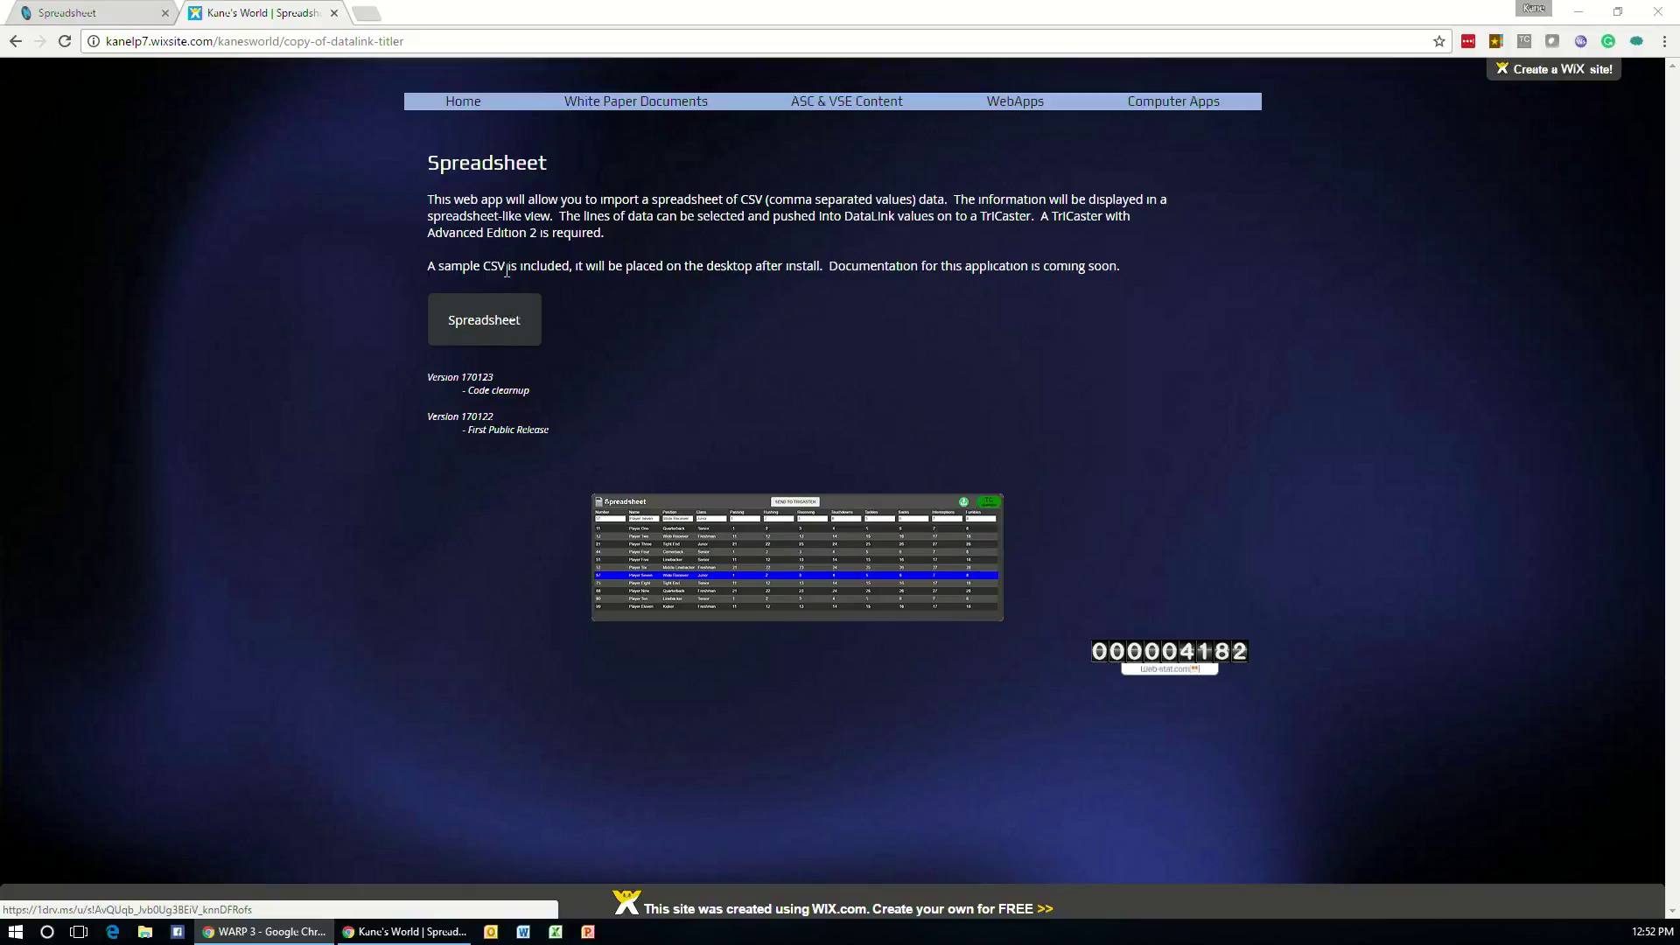
- Close the Wix website tab so only the Spreadsheet web app page stays open
left_click(334, 13)
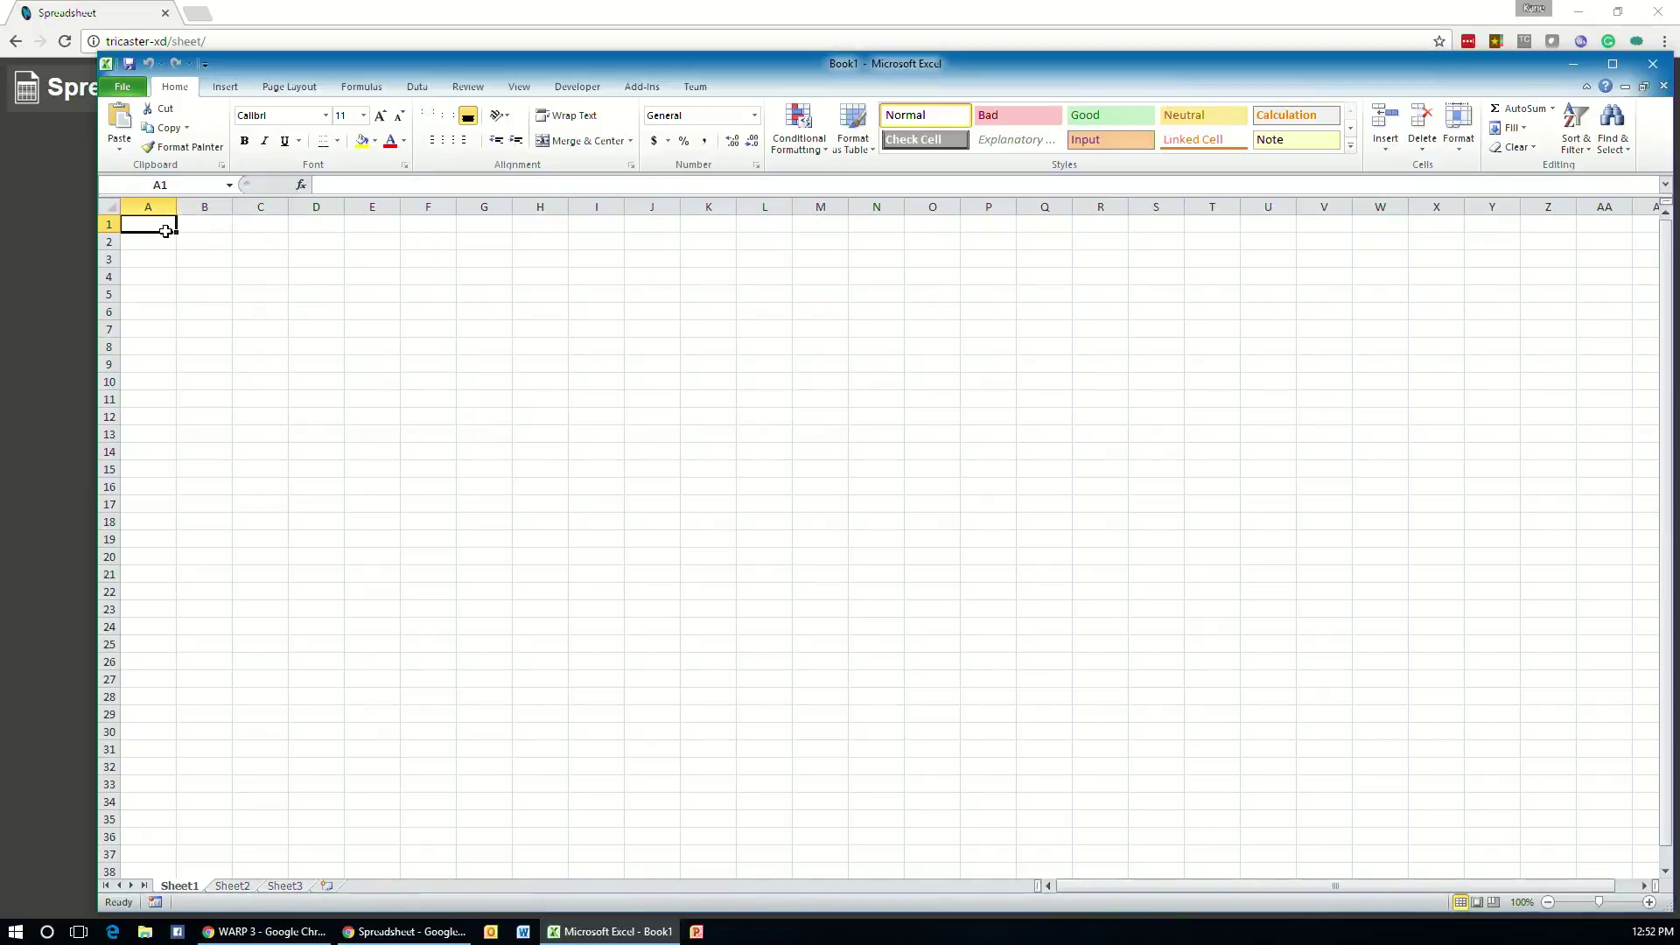
- Enter the headings Name, Position and Number in cells A1, B1 and C1
type("Name")
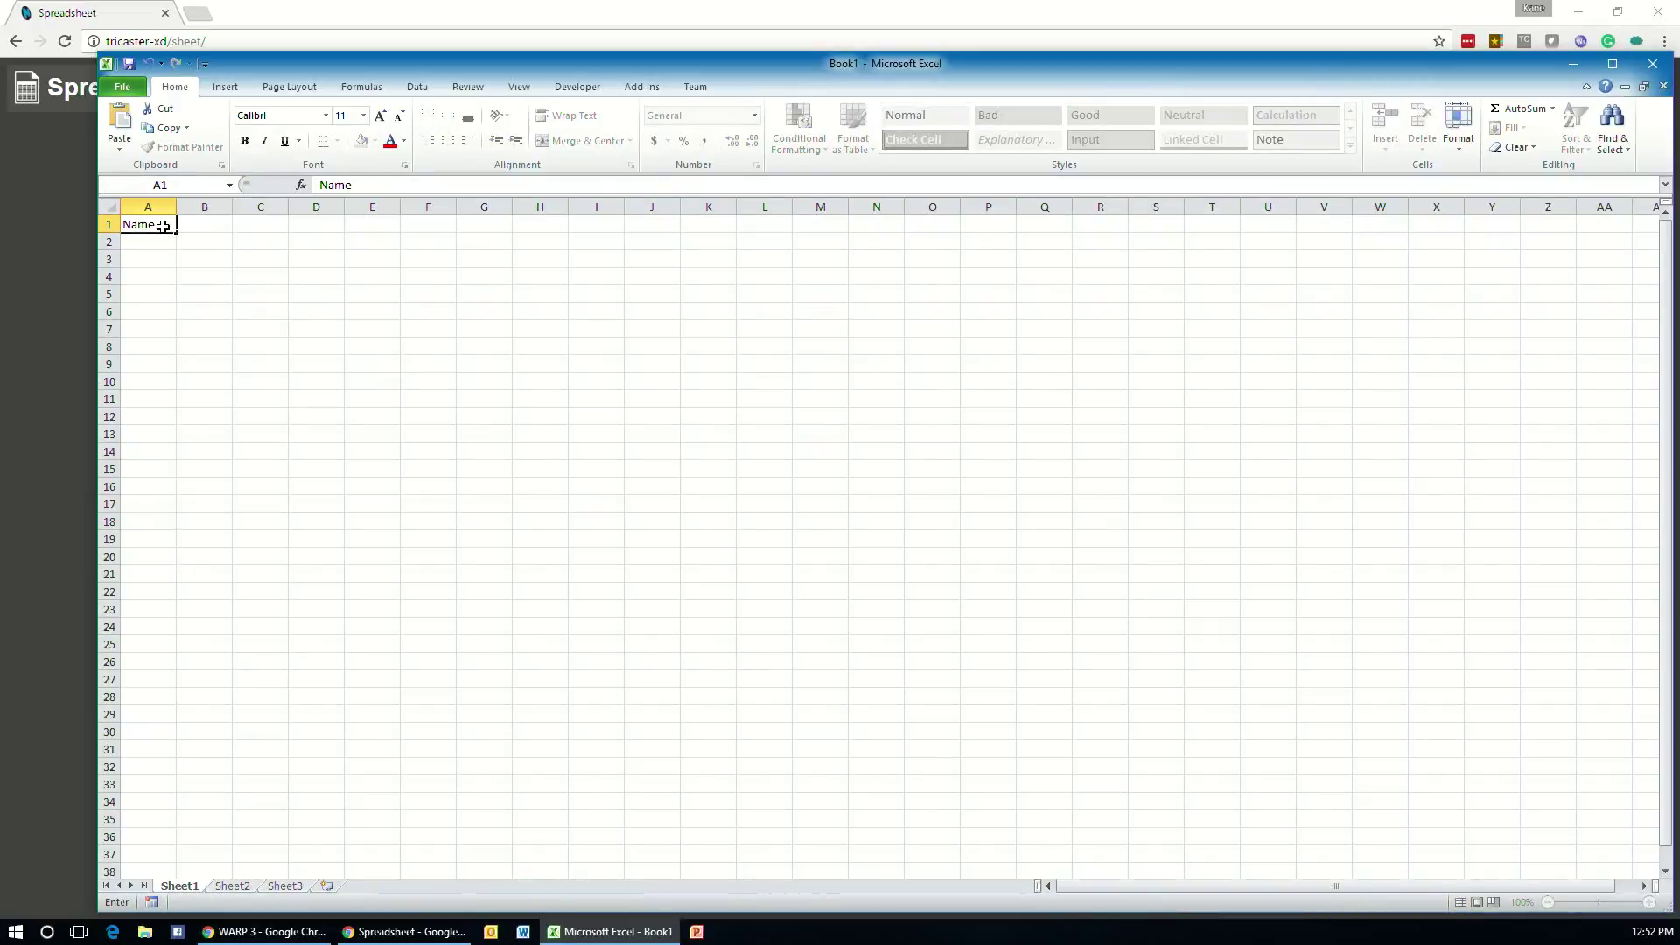
key("Tab")
type("Position")
key("Tab")
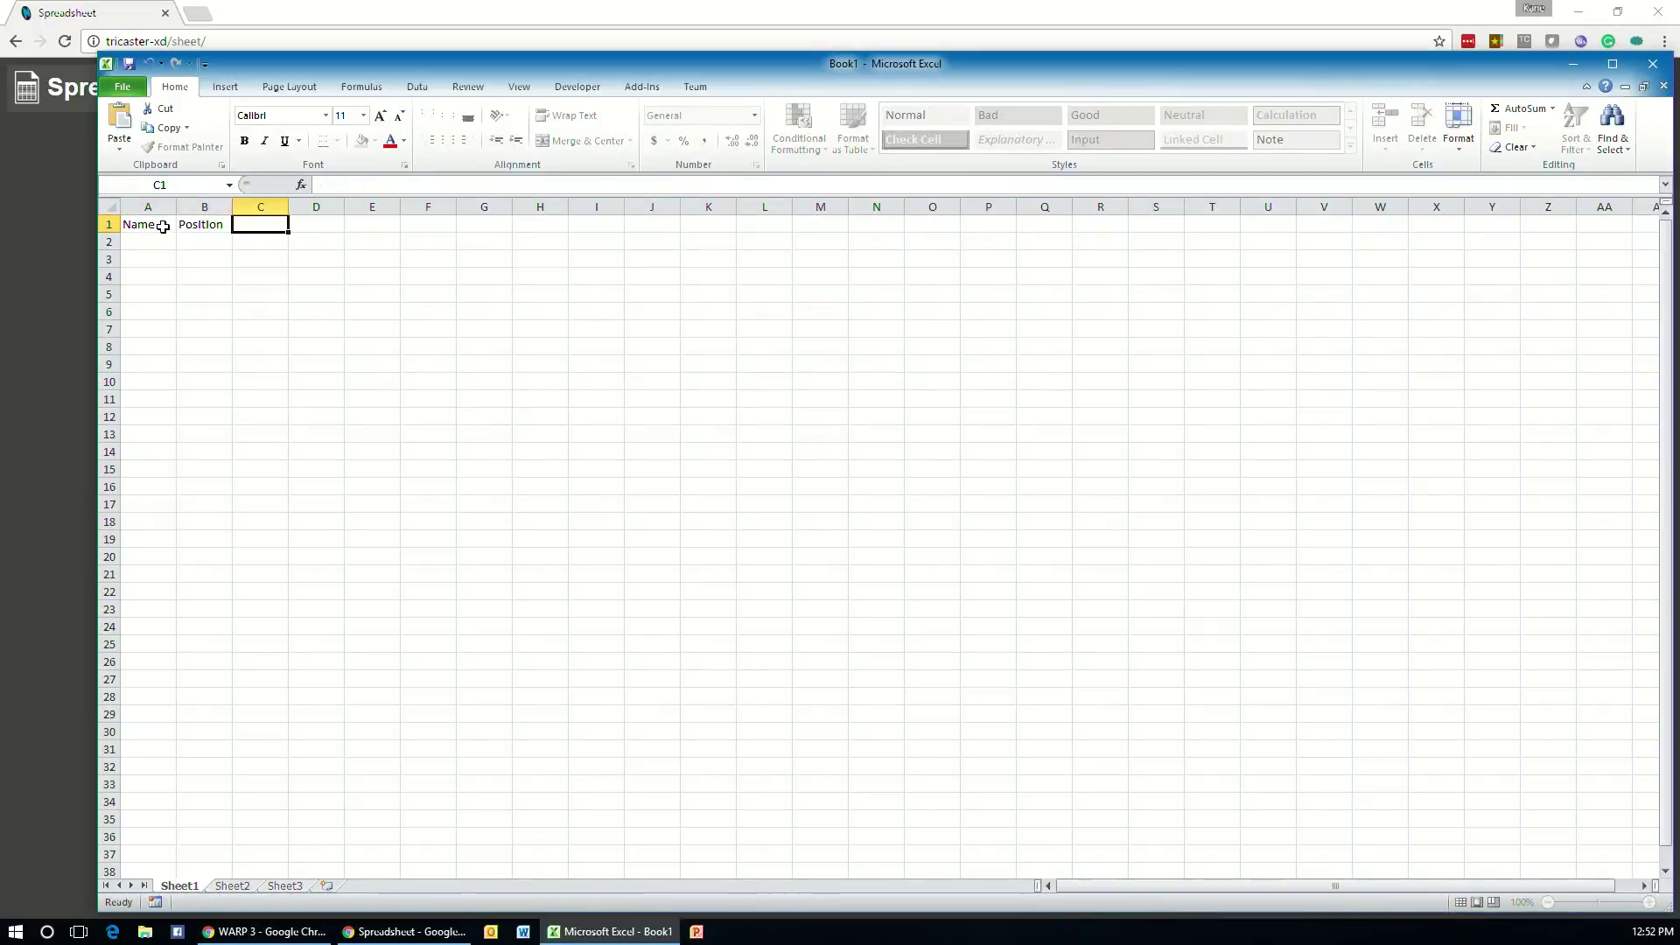
type("Number")
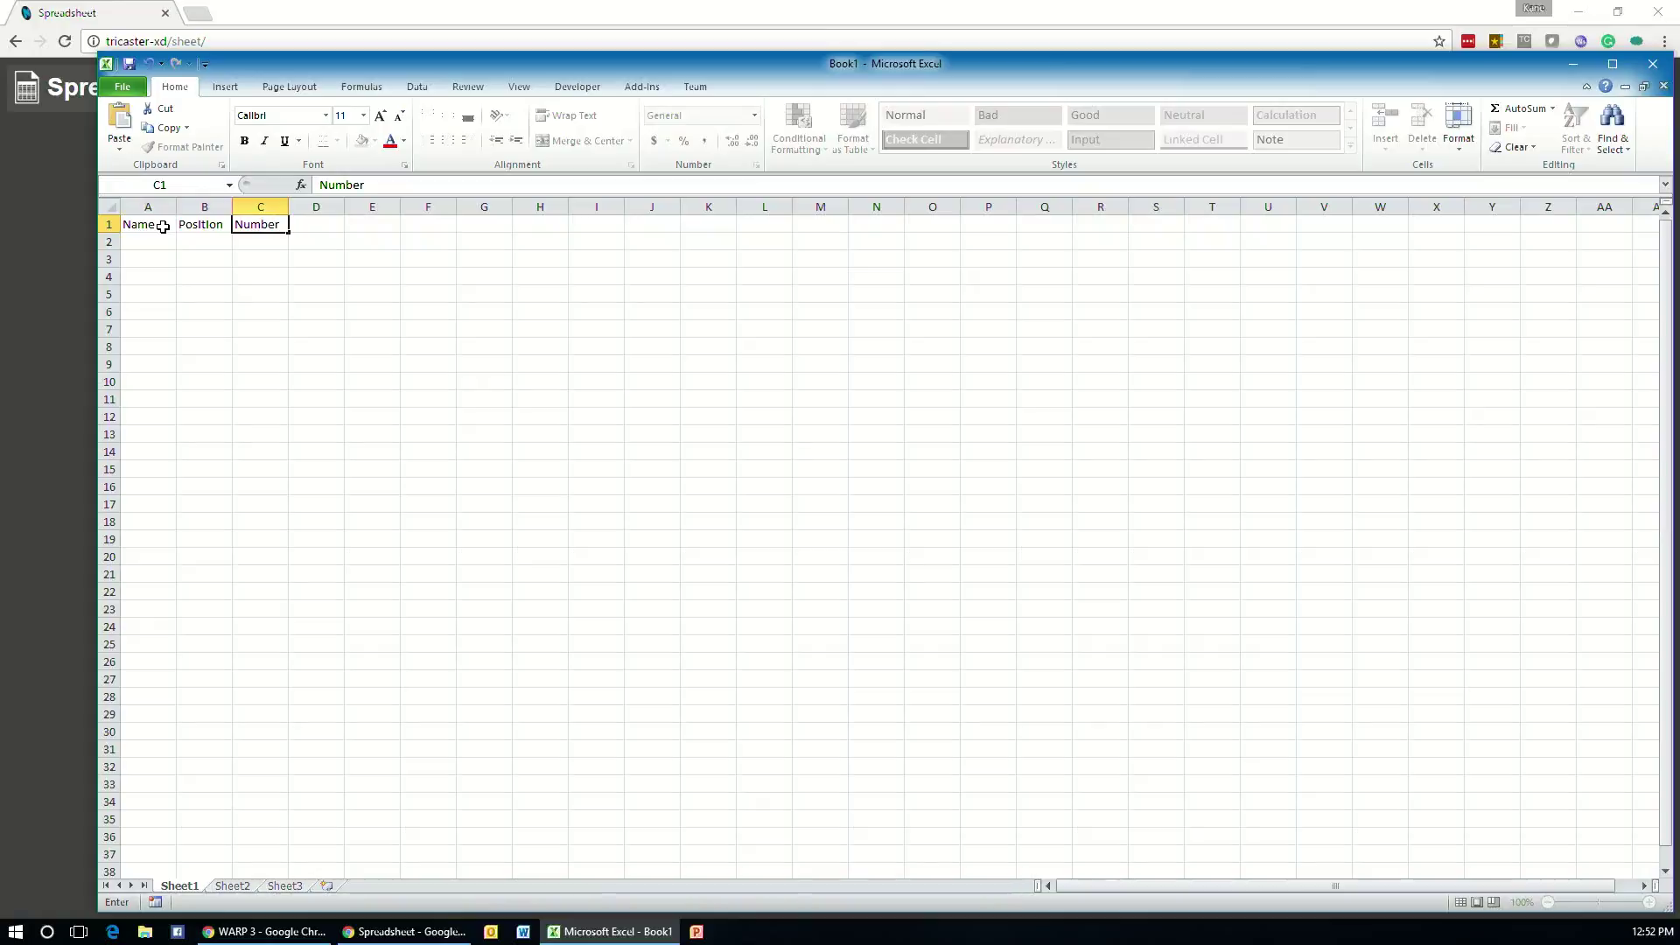
key("Return")
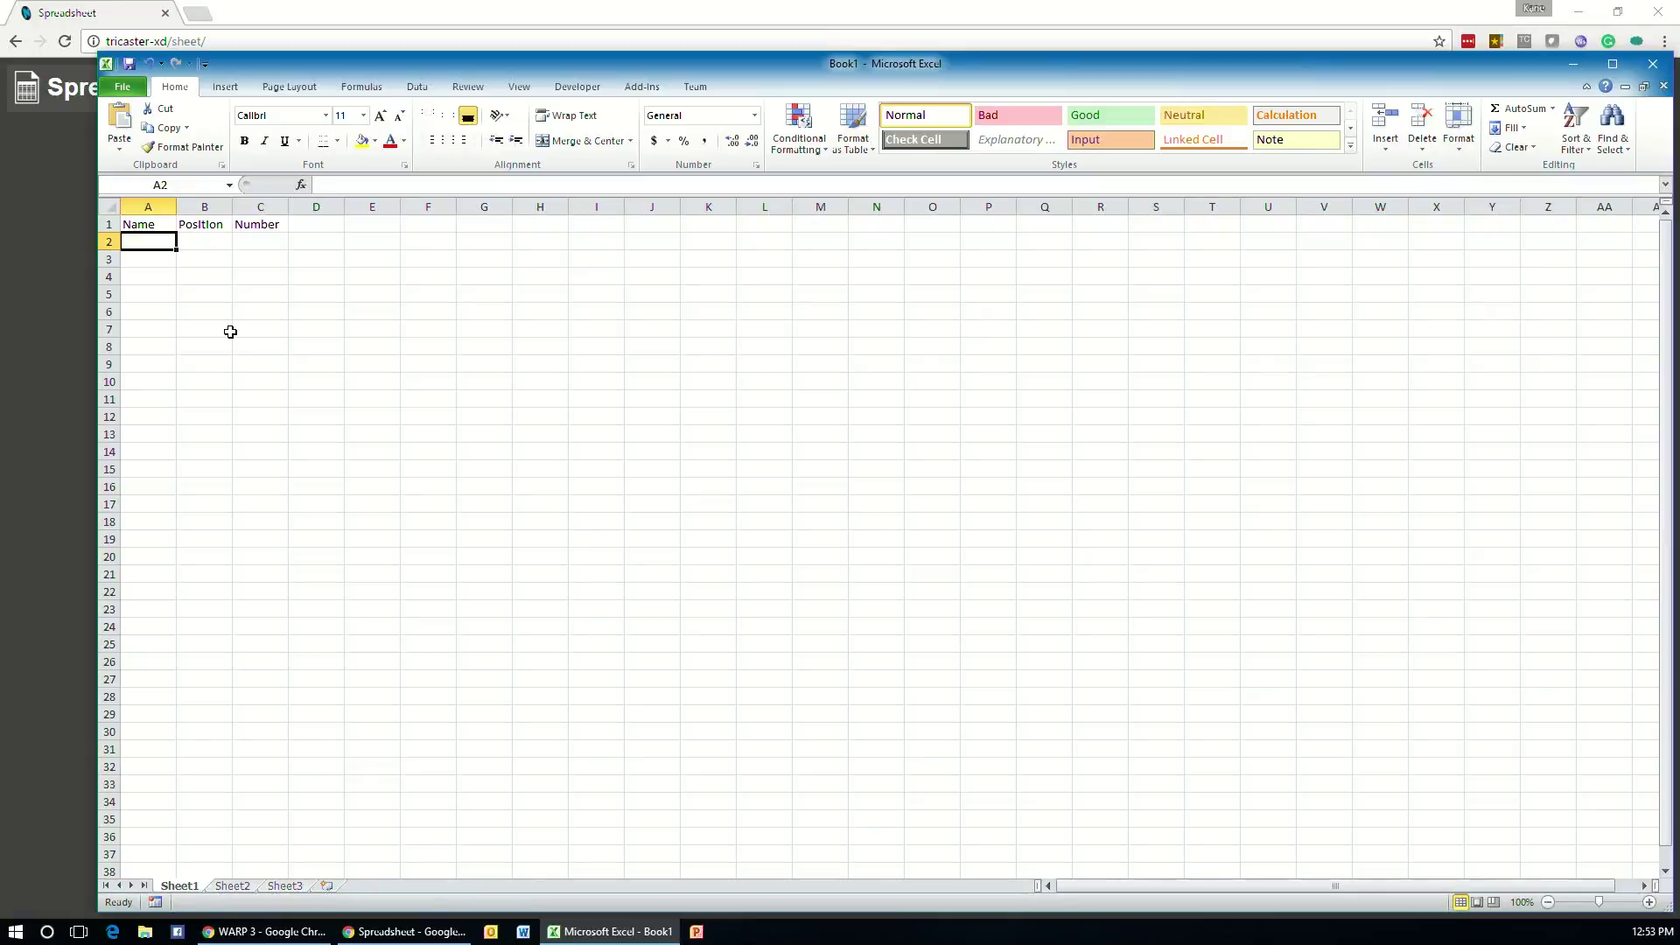
- Enter the four players' names in A2:A5
type("Kane")
key("Return")
type("Bill")
key("Return")
type("Mary")
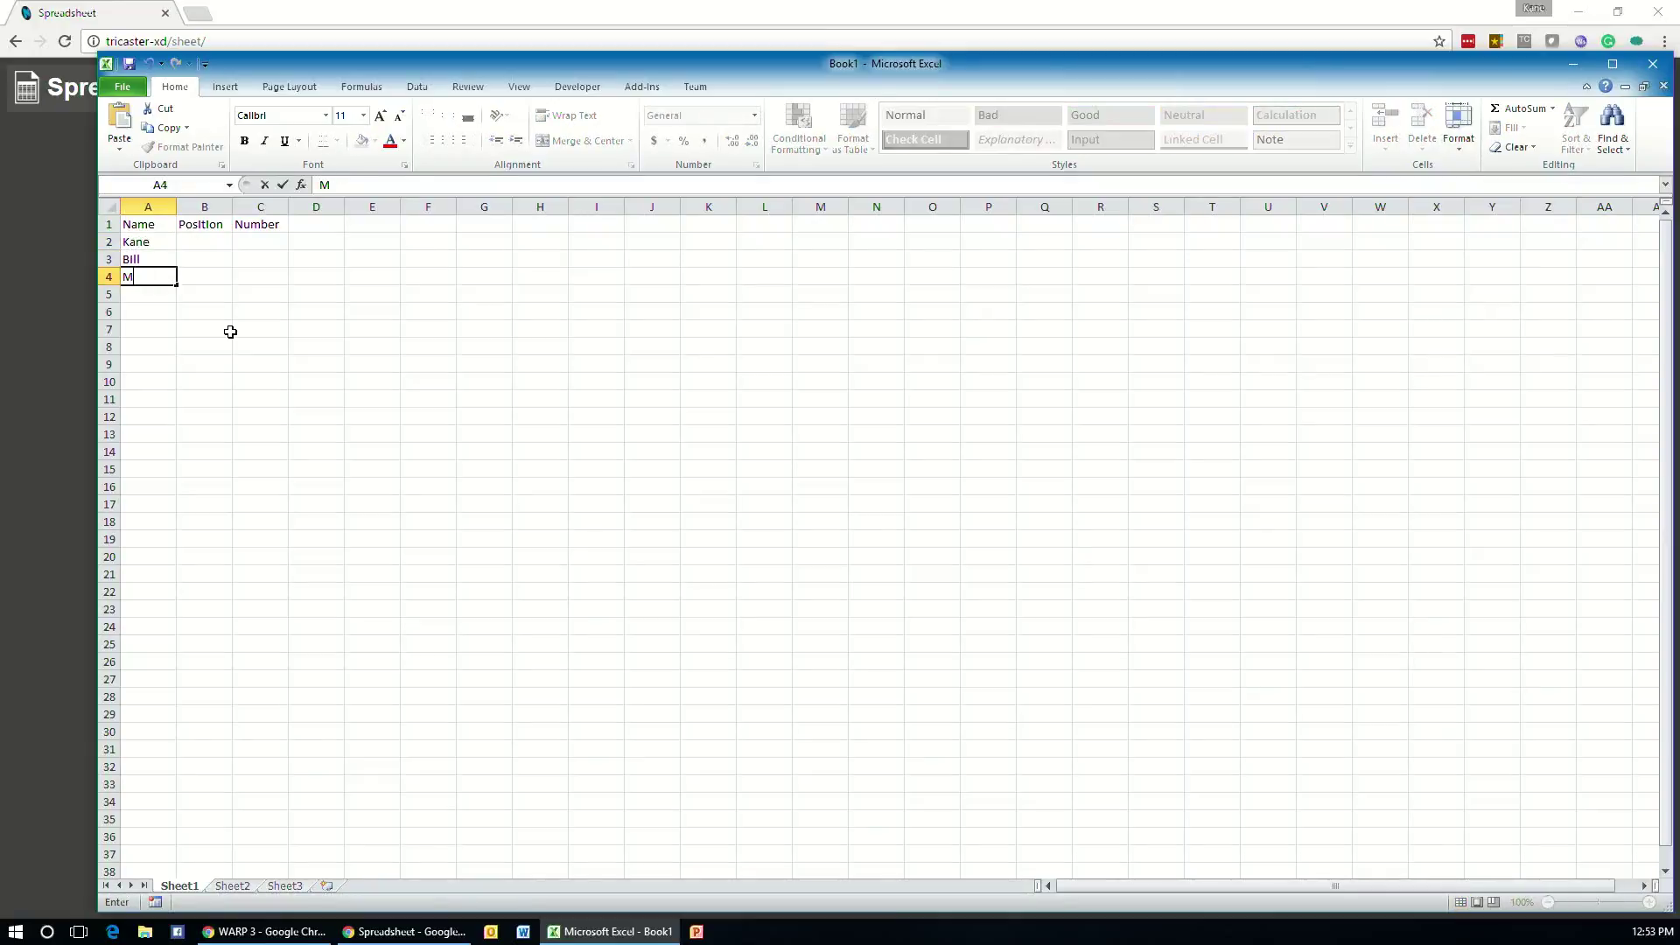
key("Return")
type("Steve")
key("Up")
key("Up")
key("Up")
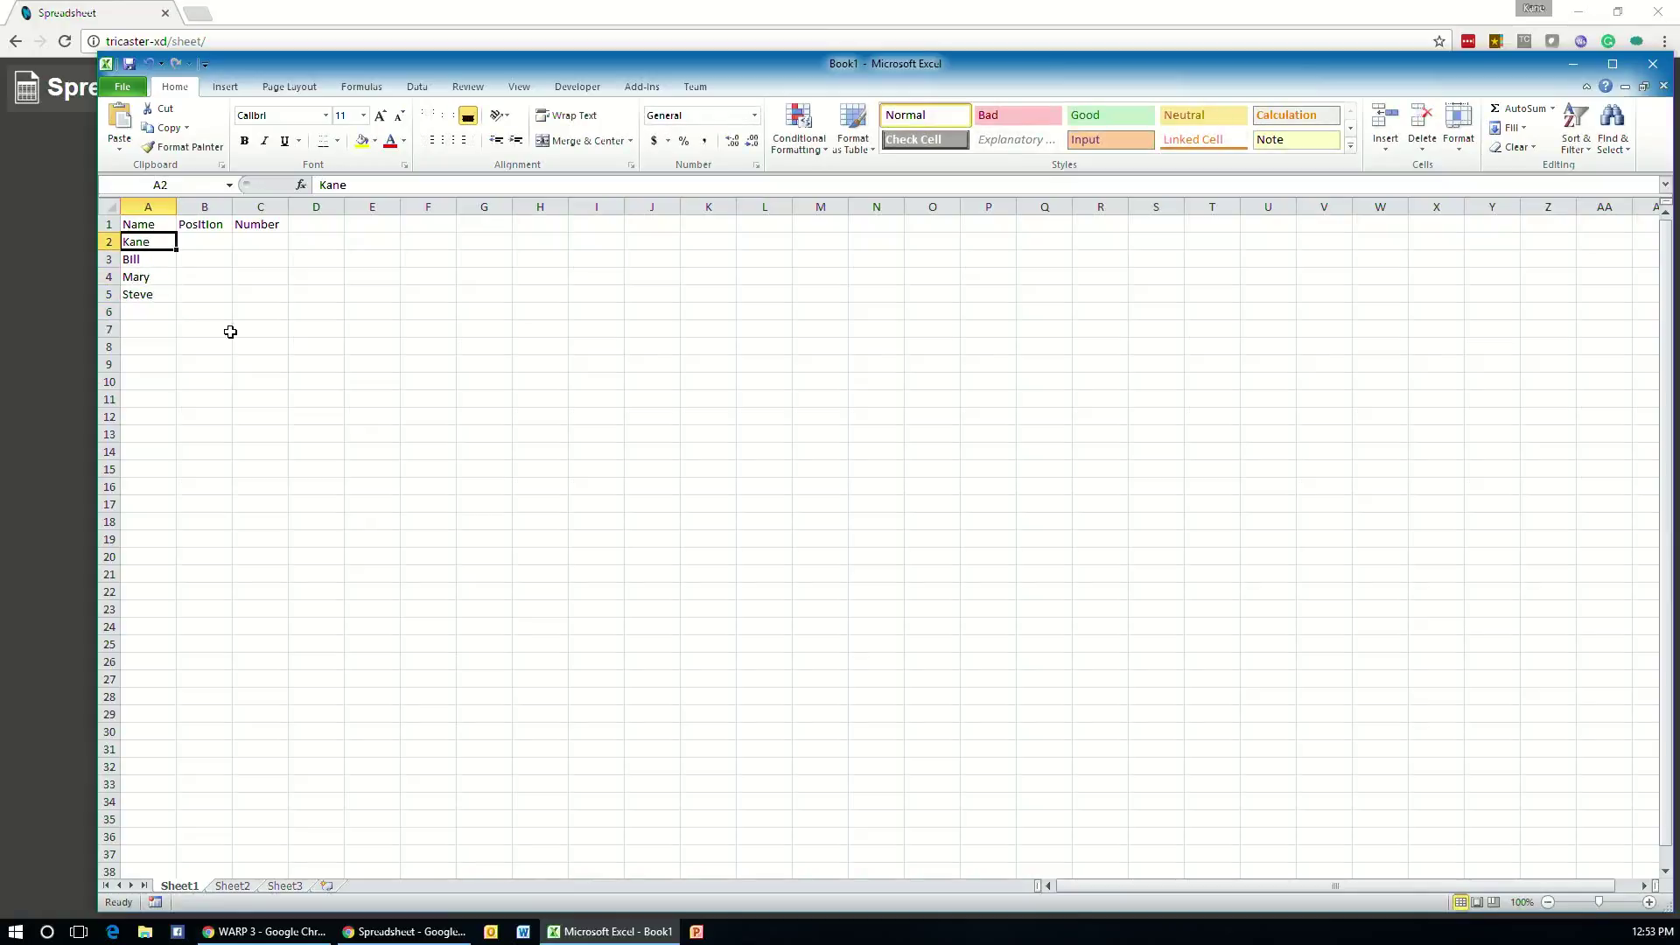
- Enter the positions Center, Left, Right and Goal in B2:B5
key("Right")
type("Center")
key("Return")
type("Left")
key("Return")
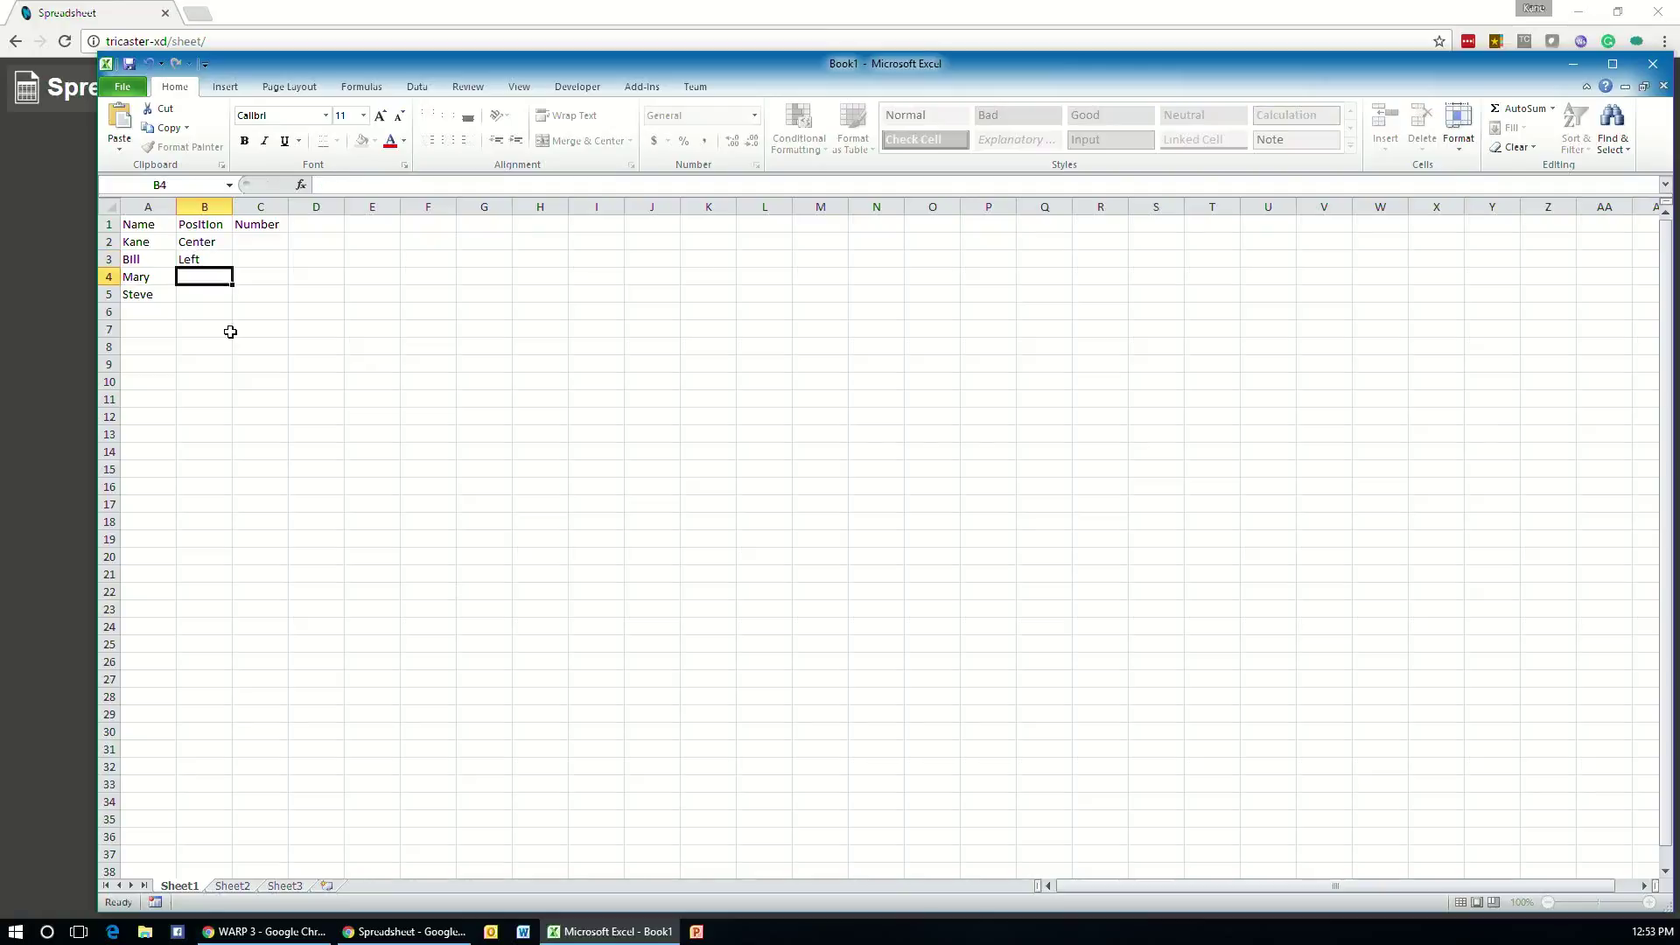
type("Right")
key("Return")
type("Goa")
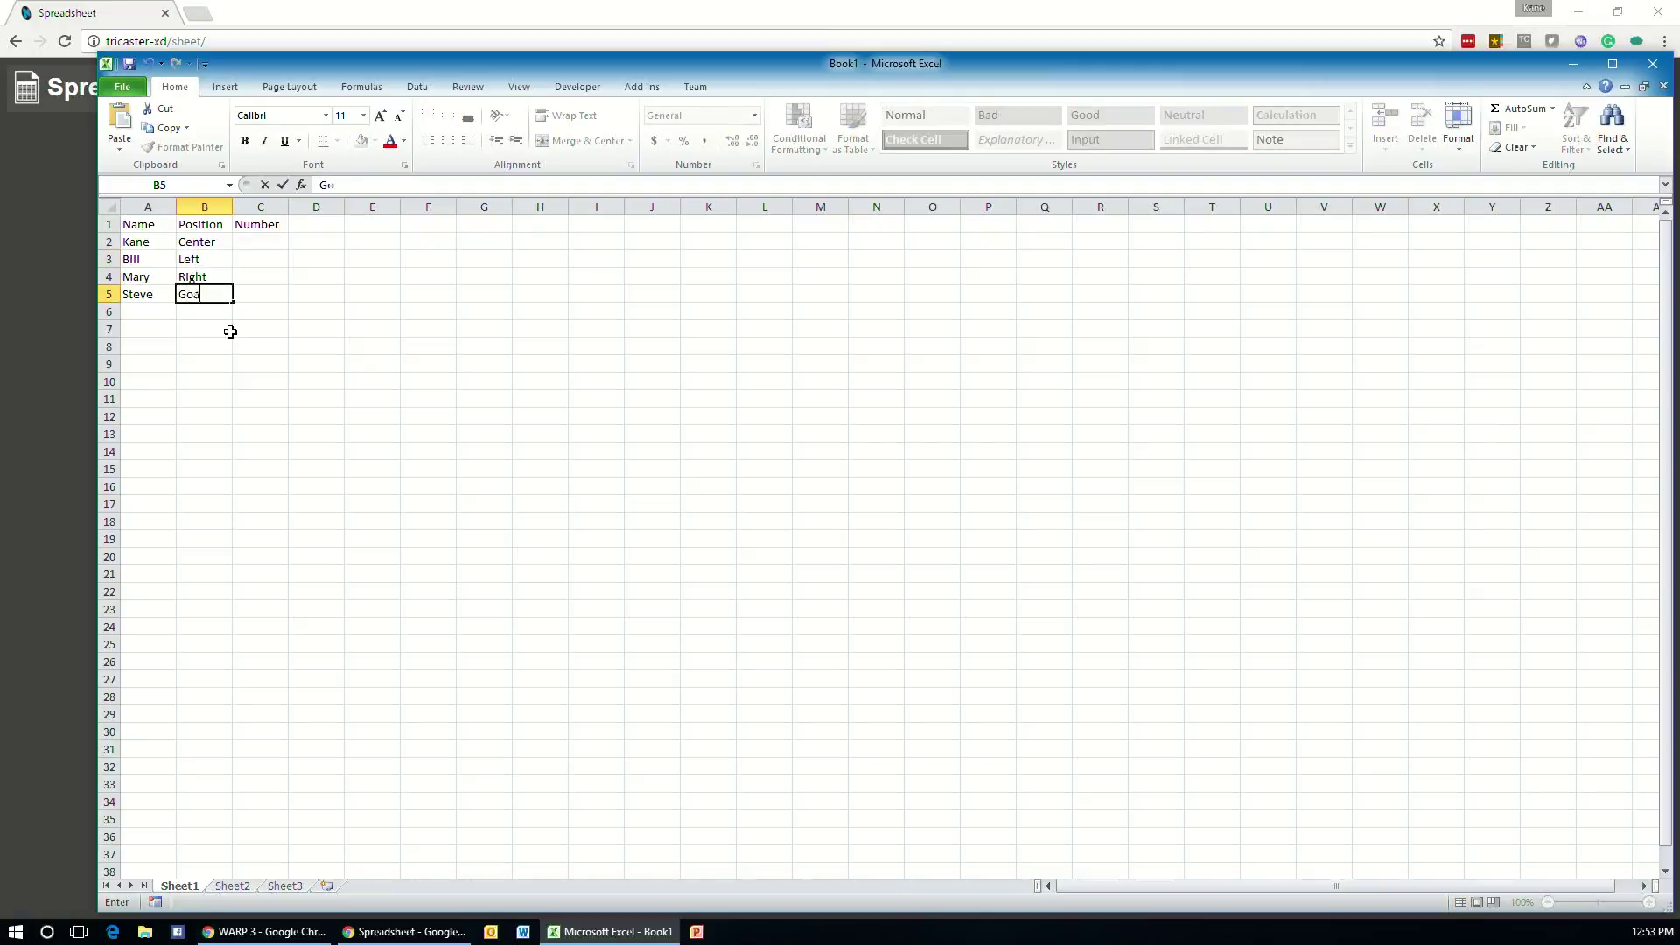
type("l")
key("Up")
key("Up")
key("Up")
- Enter the numbers 2, 56, 12 and 83 in C2:C5
key("Right")
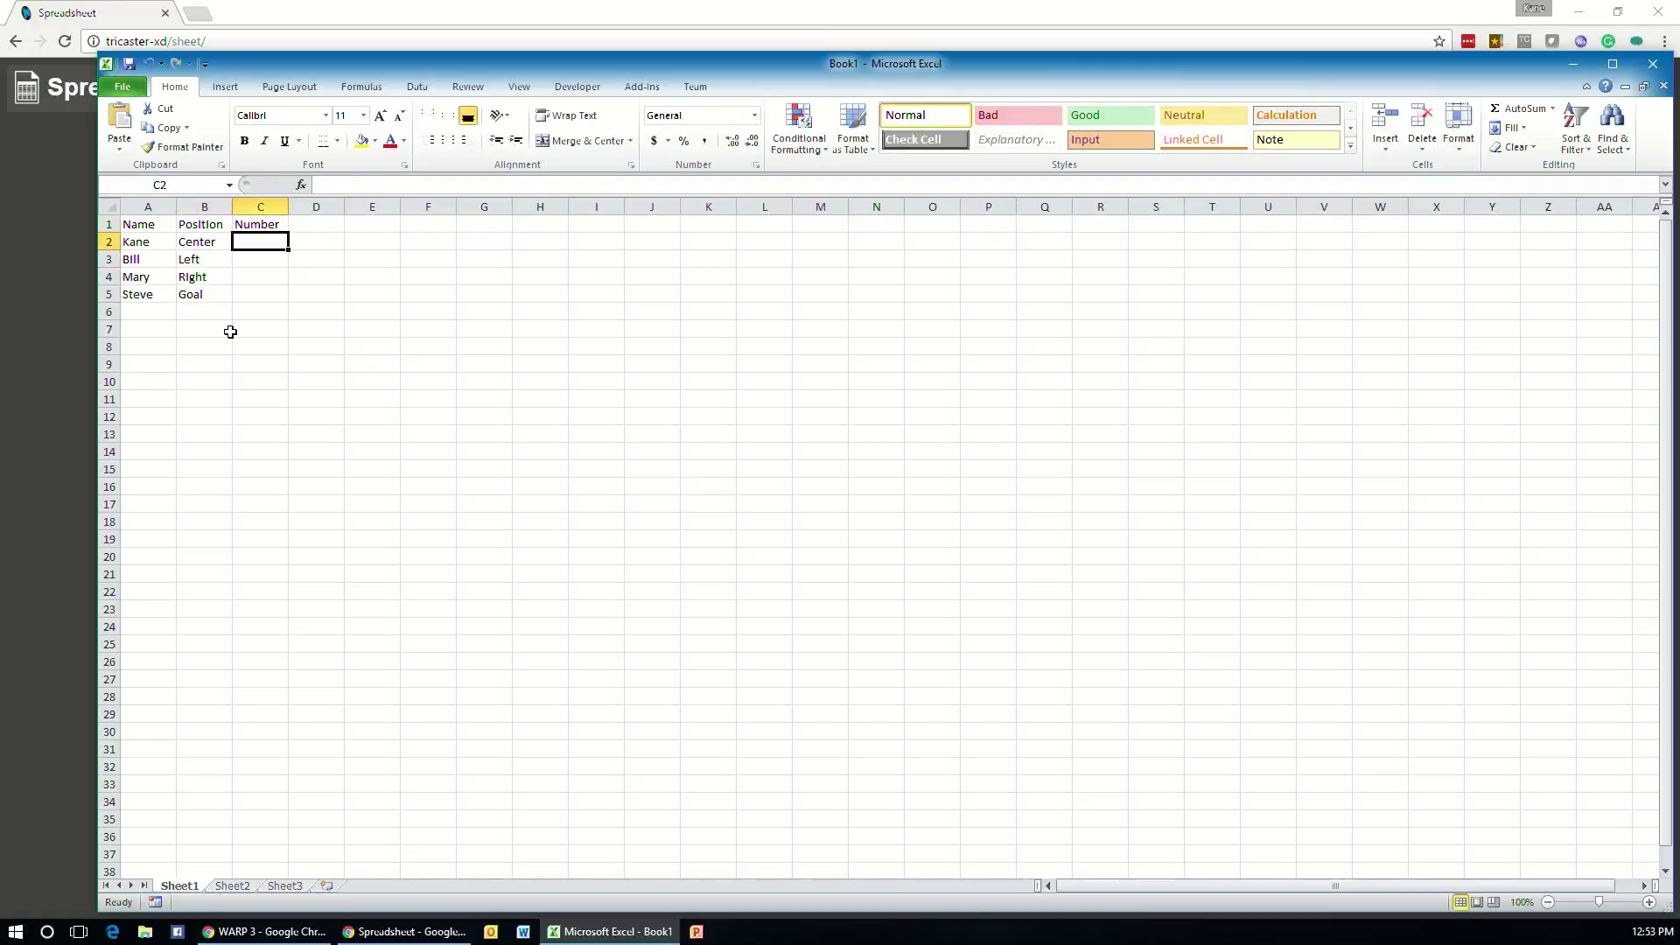
type("2")
key("Return")
type("56")
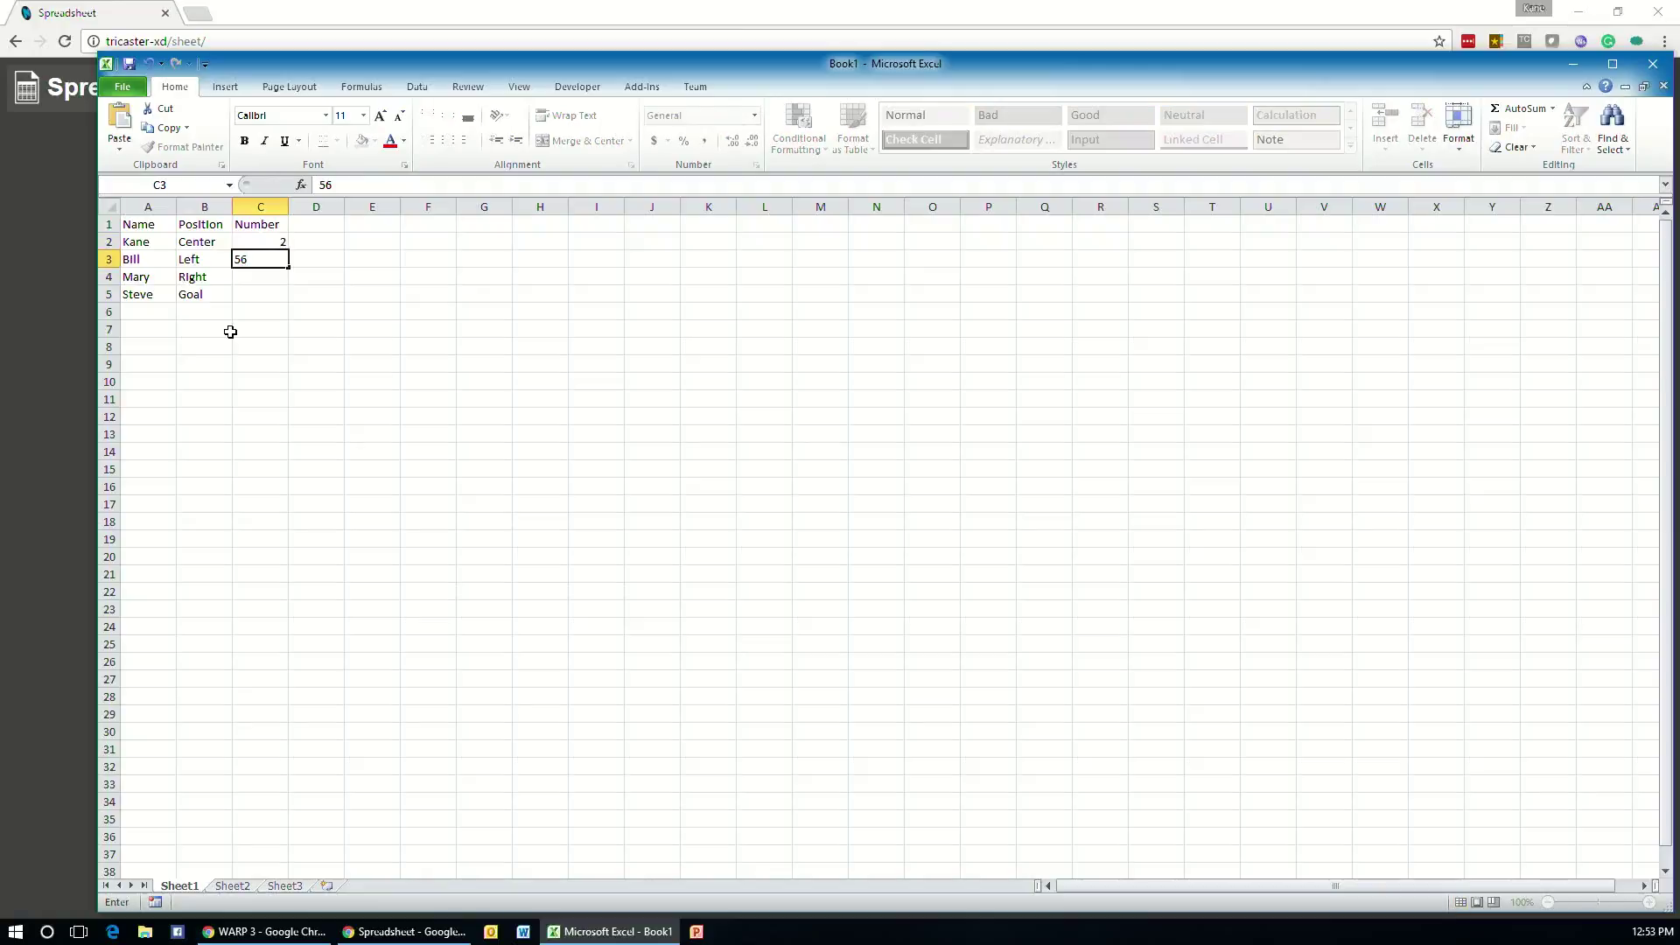
key("Return")
type("12")
key("Return")
type("83")
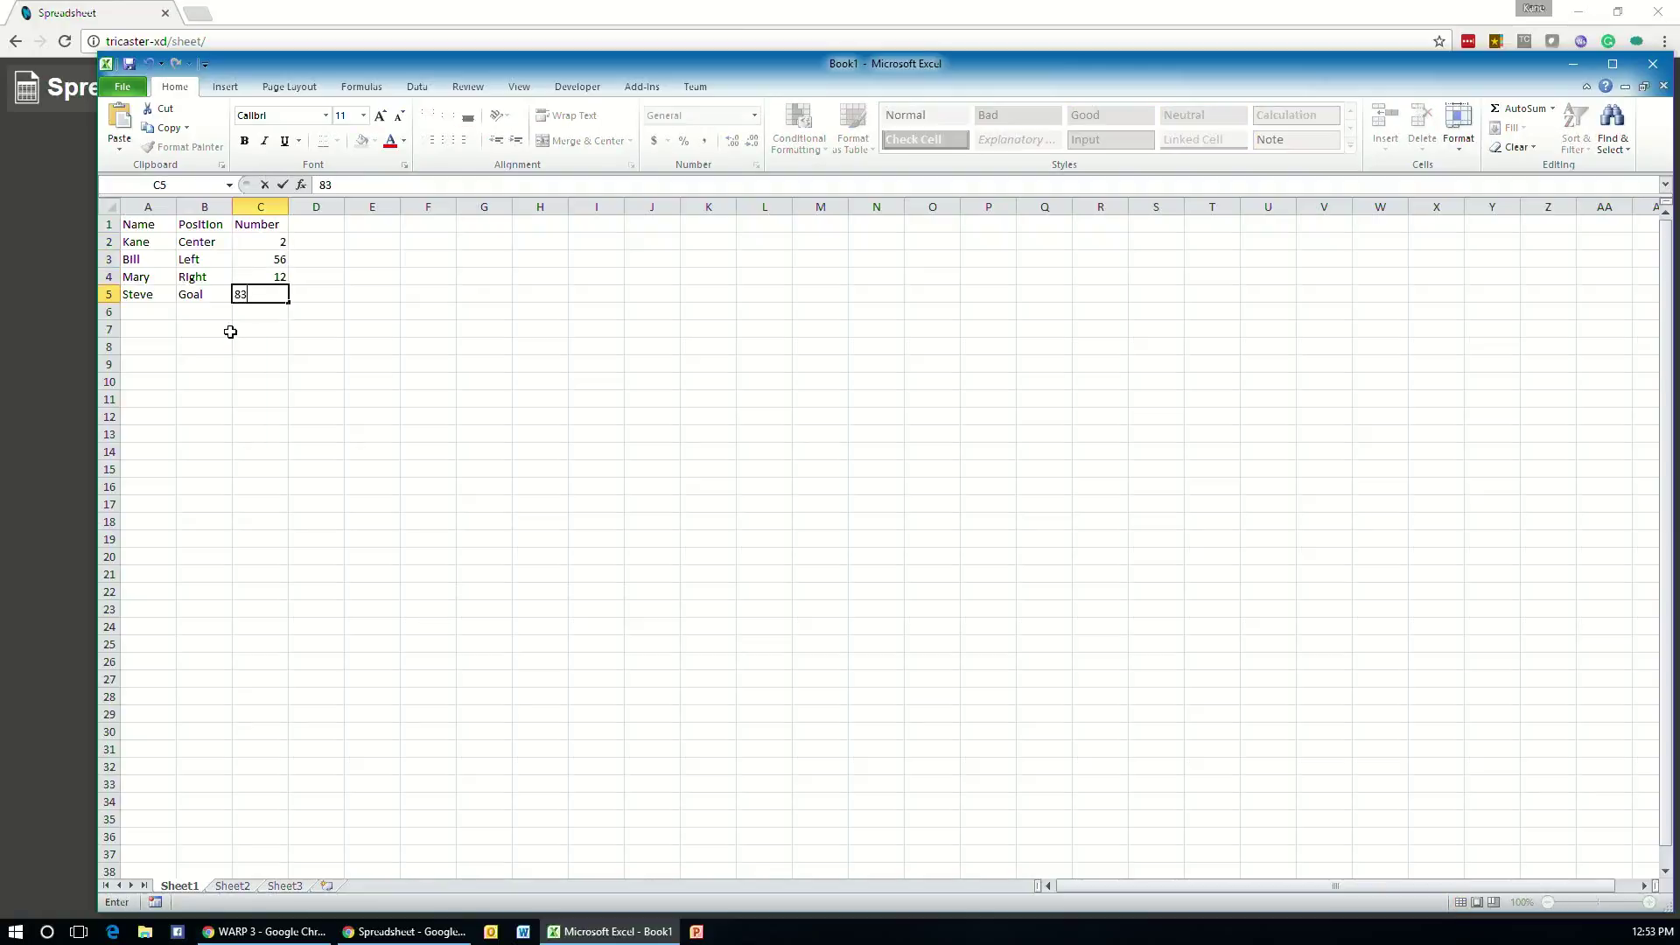
key("Return")
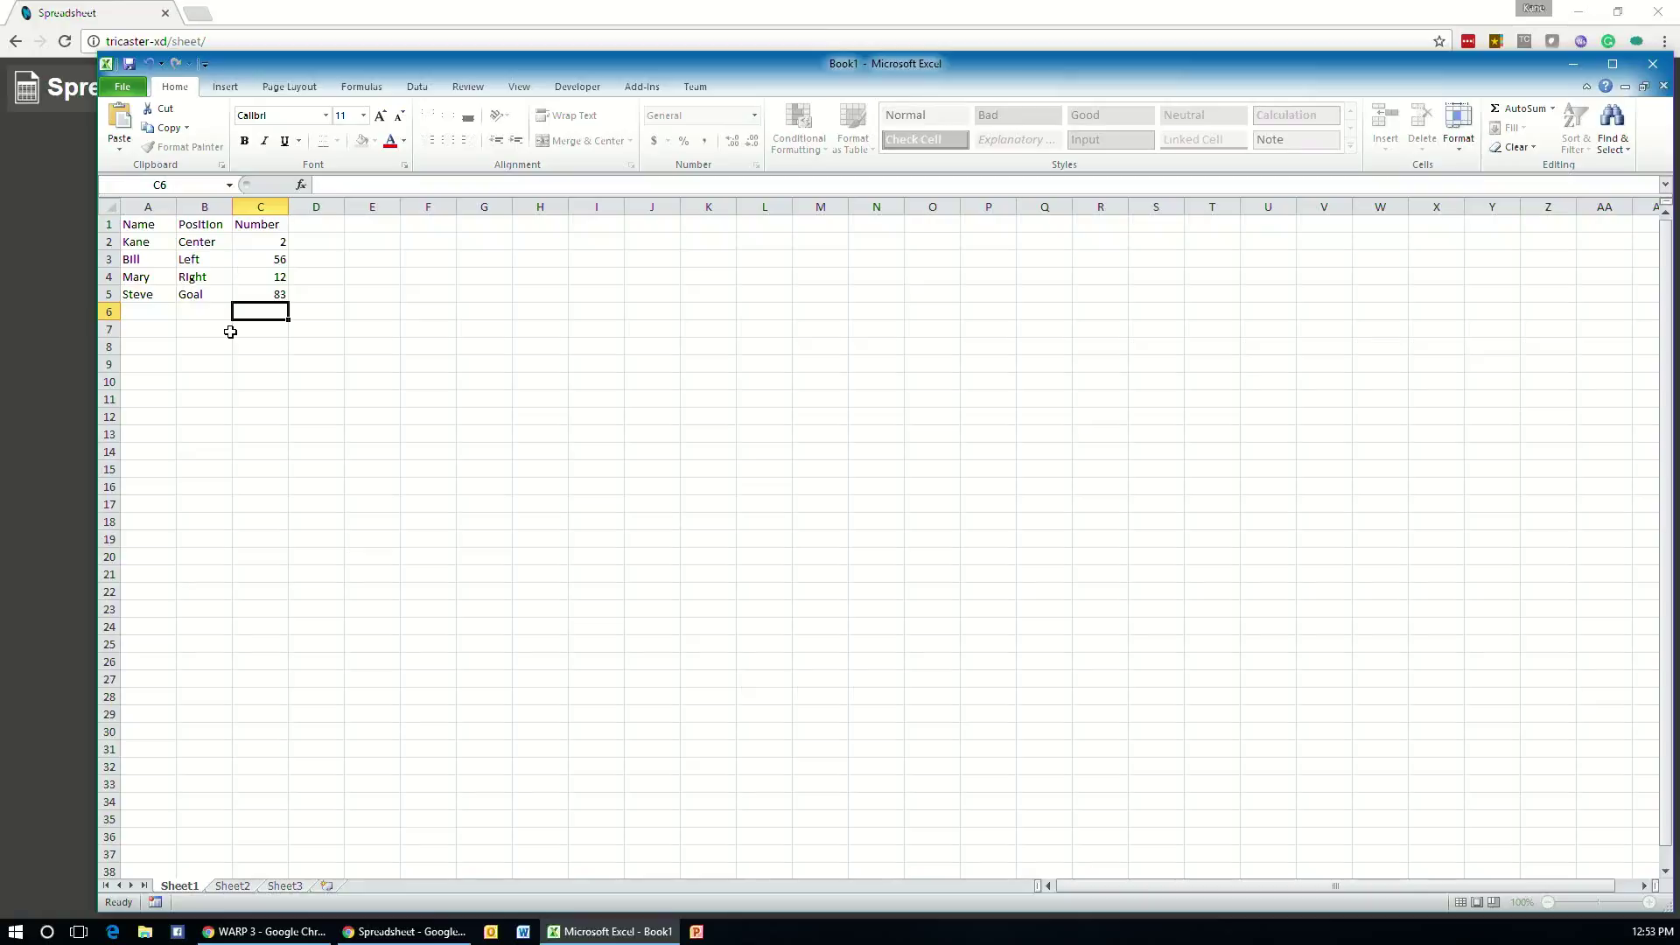
- Start a Save As with CSV (Comma delimited) format in the Desktop folder
left_click(122, 88)
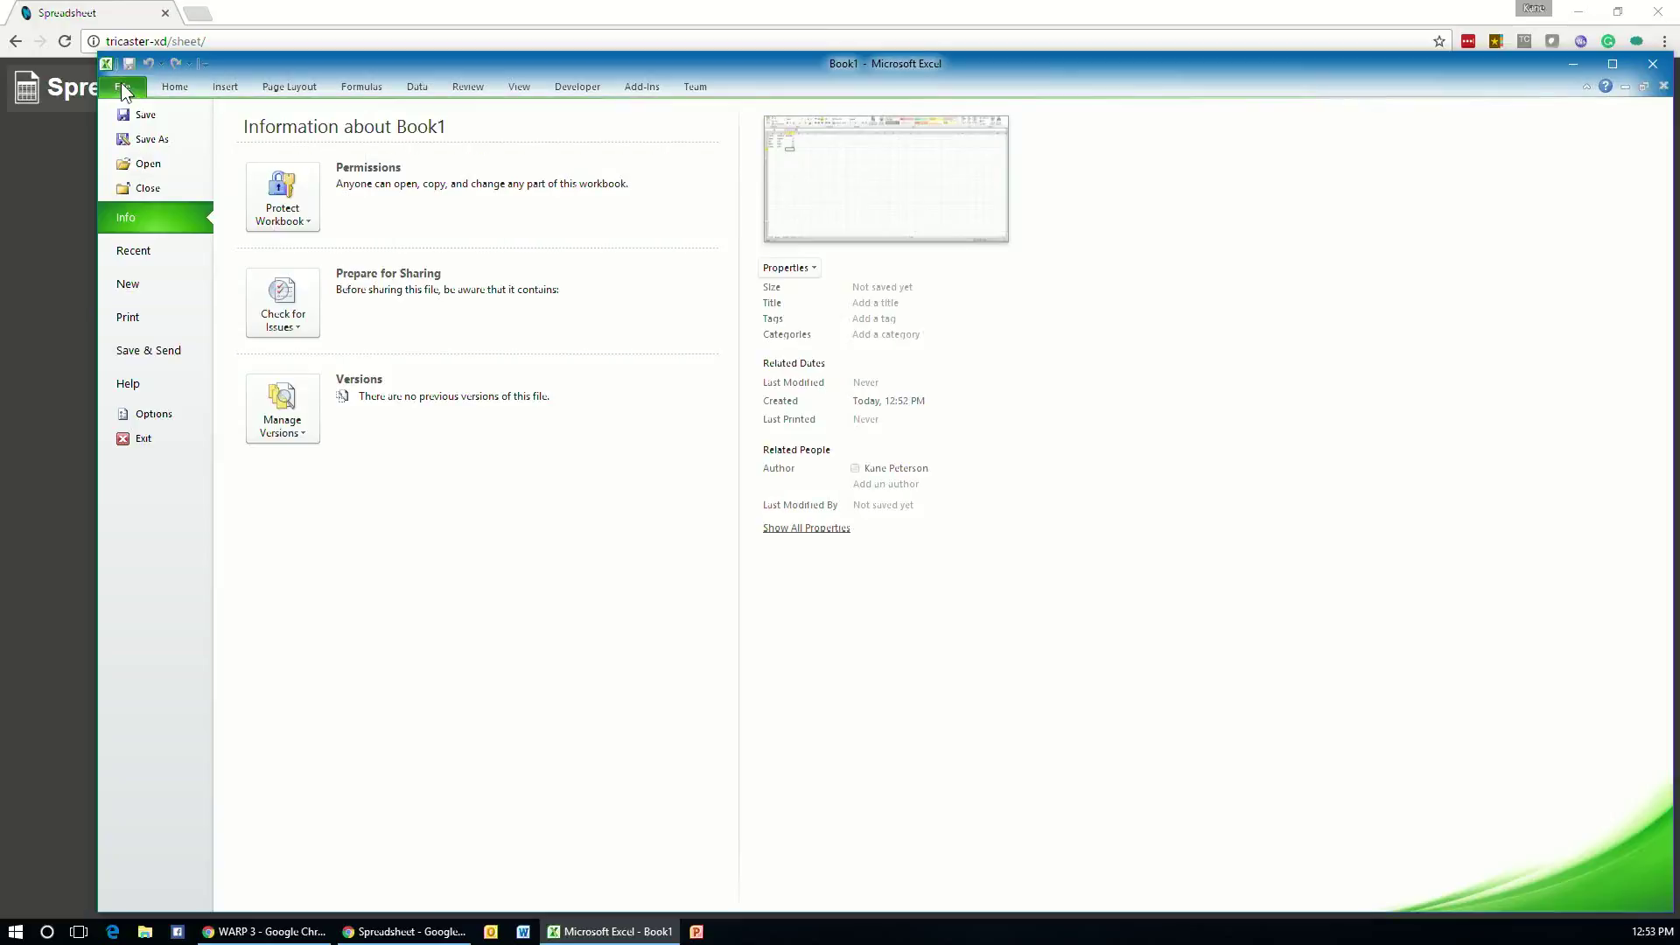
key("Escape")
key("ctrl+s")
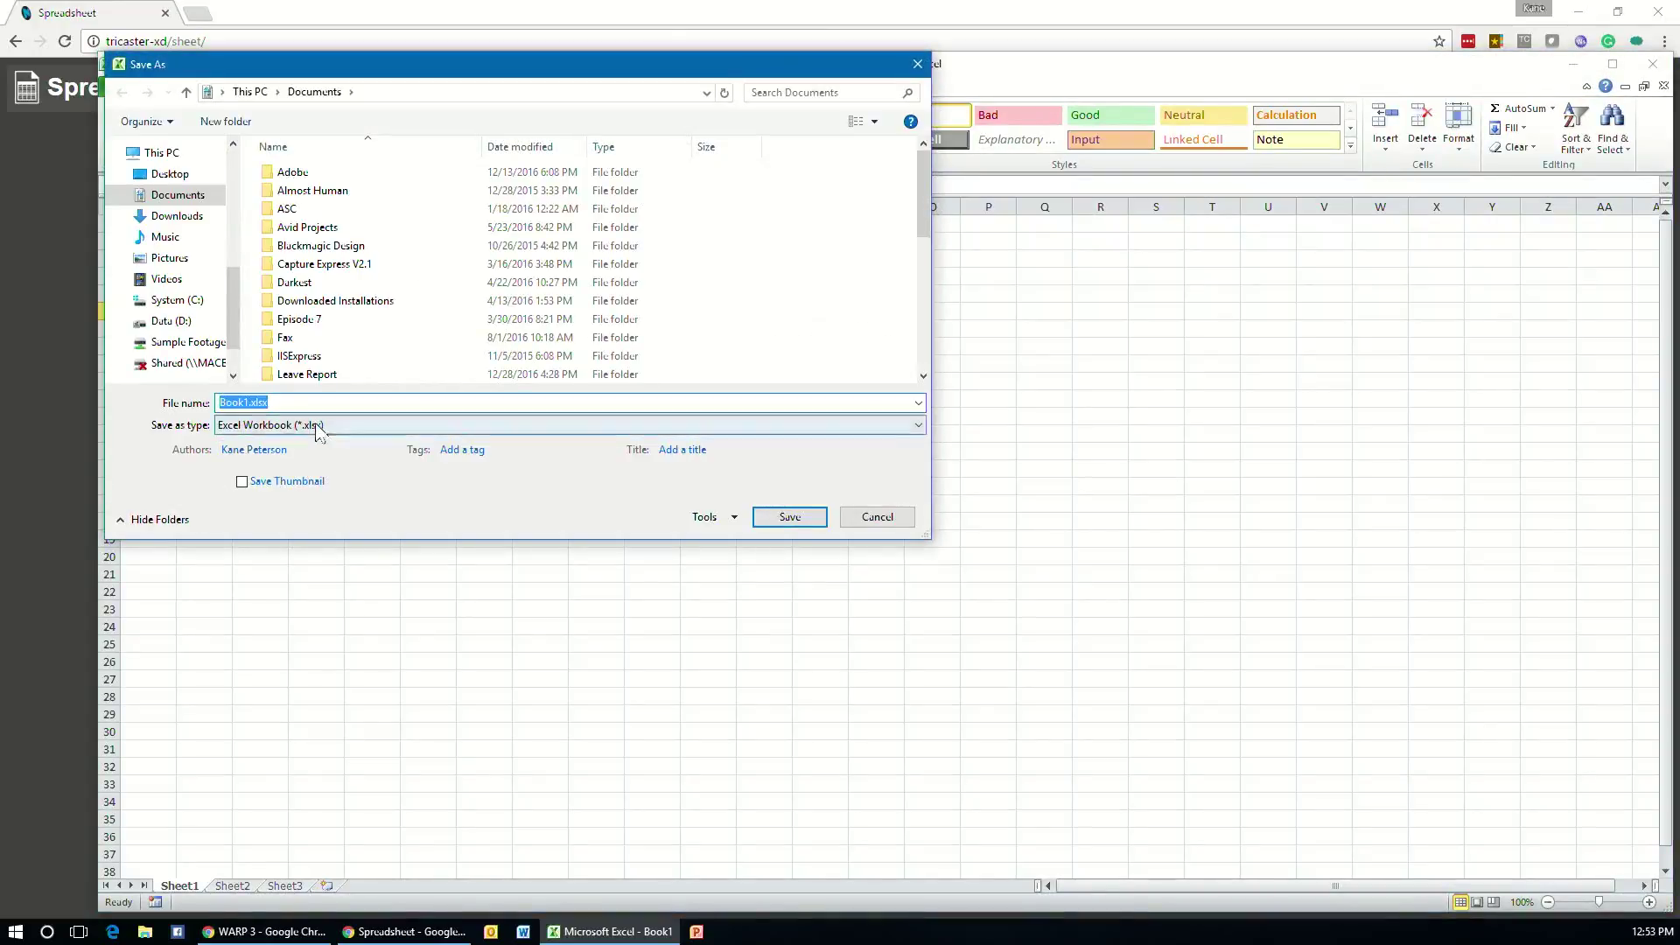
left_click(350, 425)
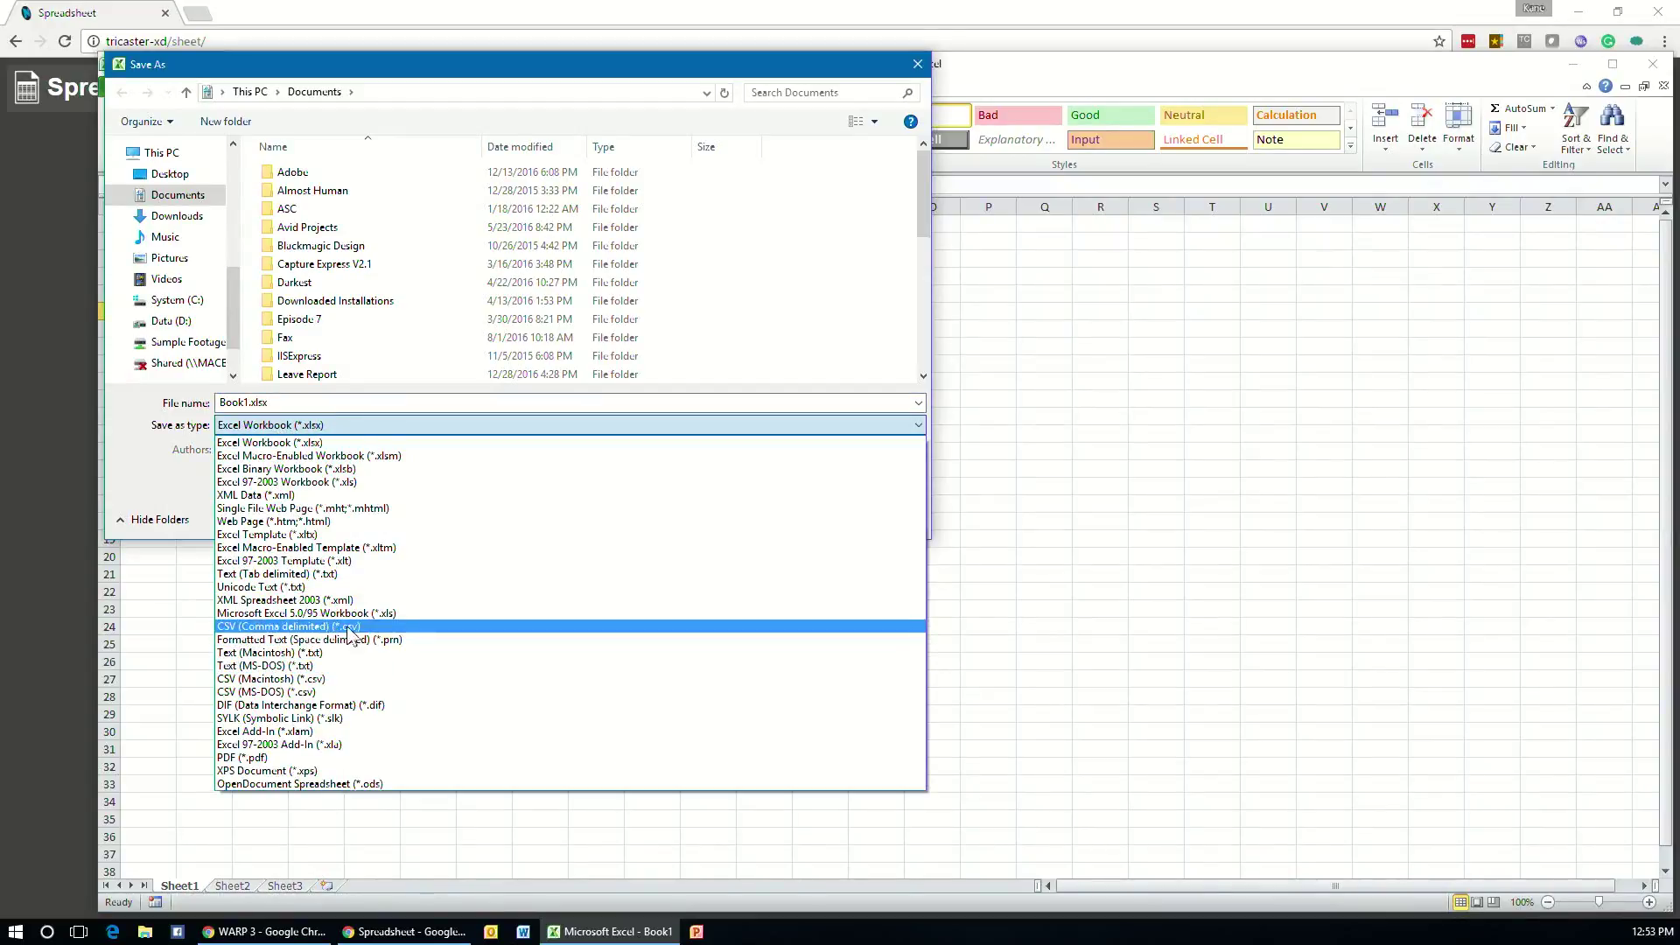
left_click(348, 626)
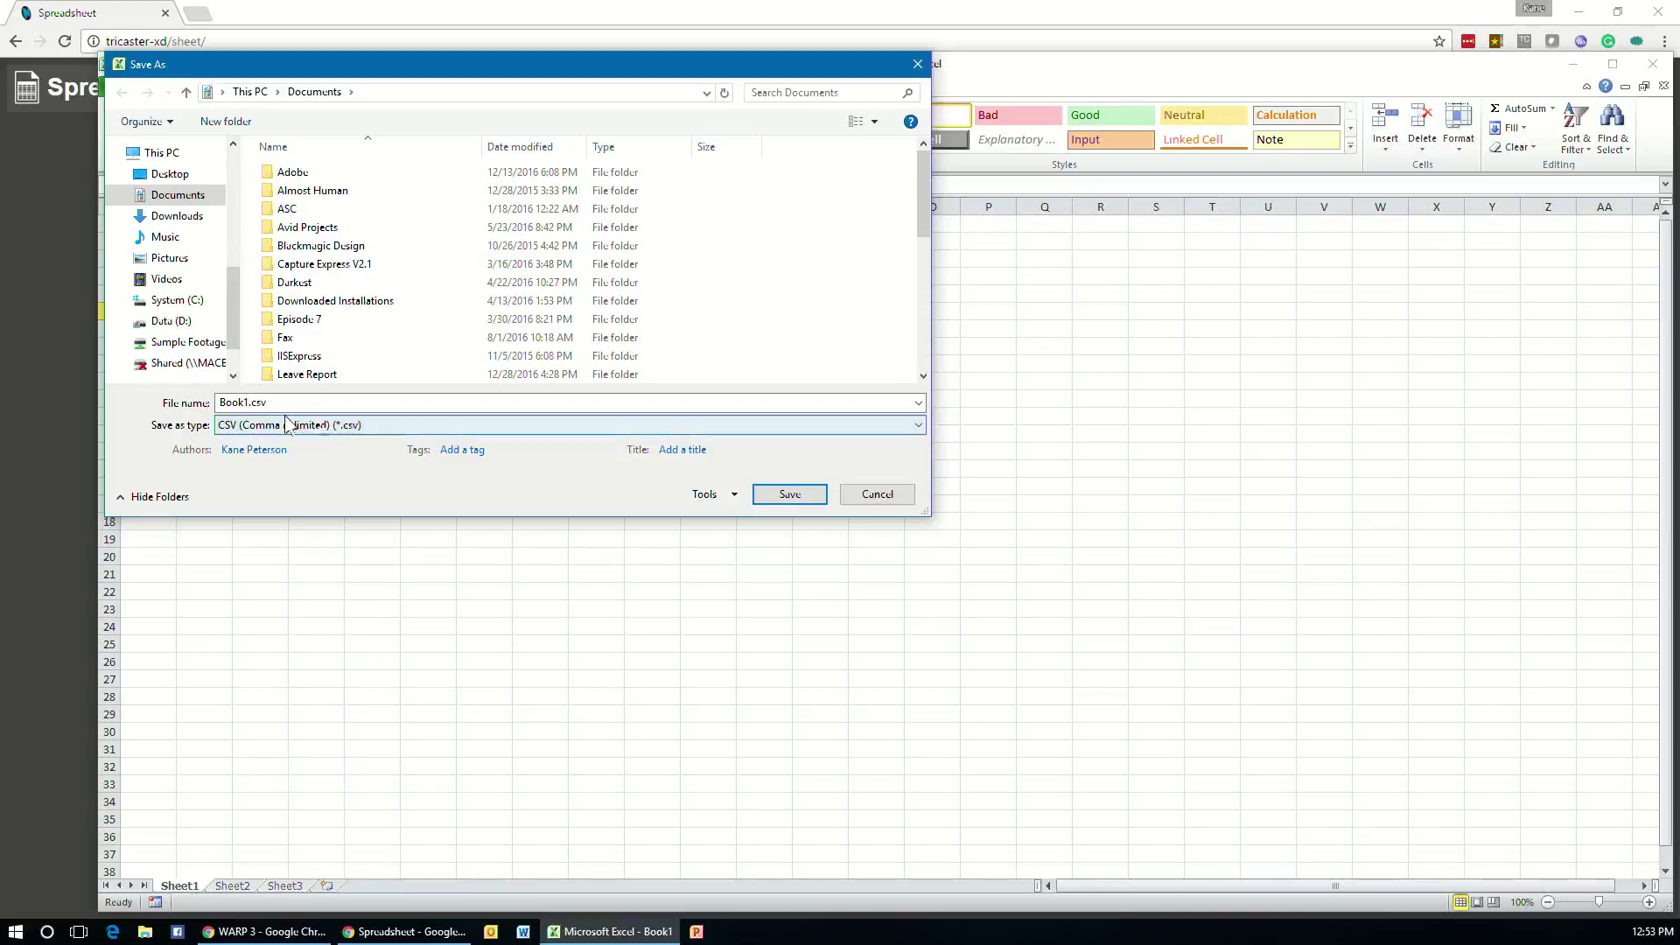
left_click(169, 173)
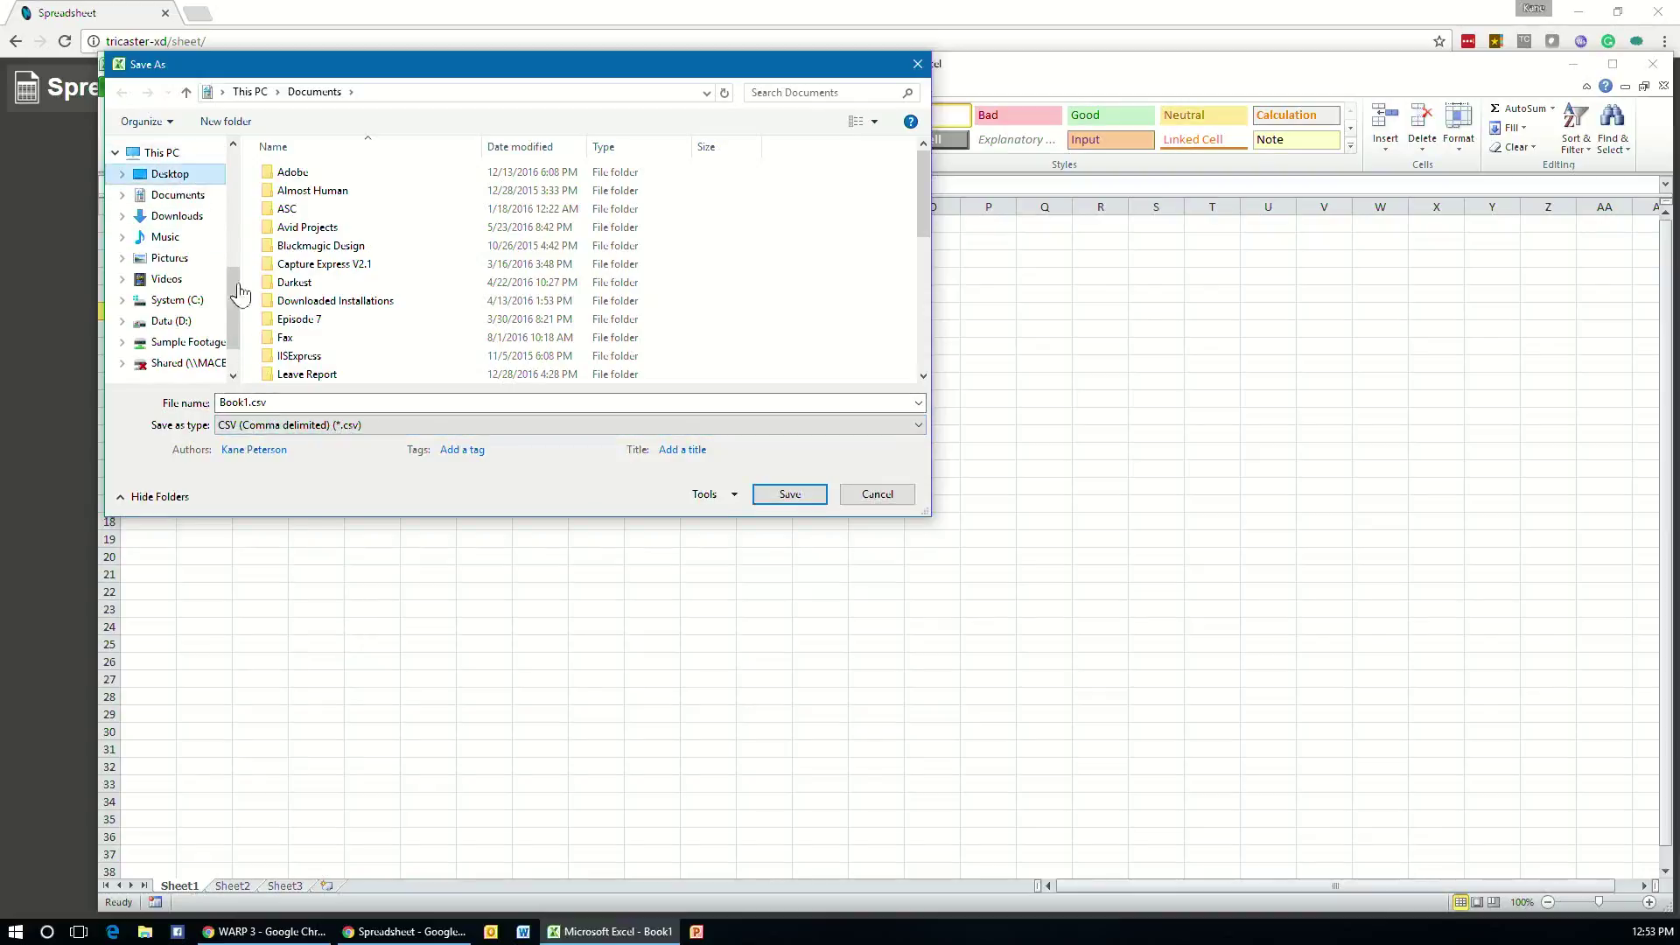
- Name the file Sample, confirm saving as CSV, and minimize Excel
left_click(255, 404)
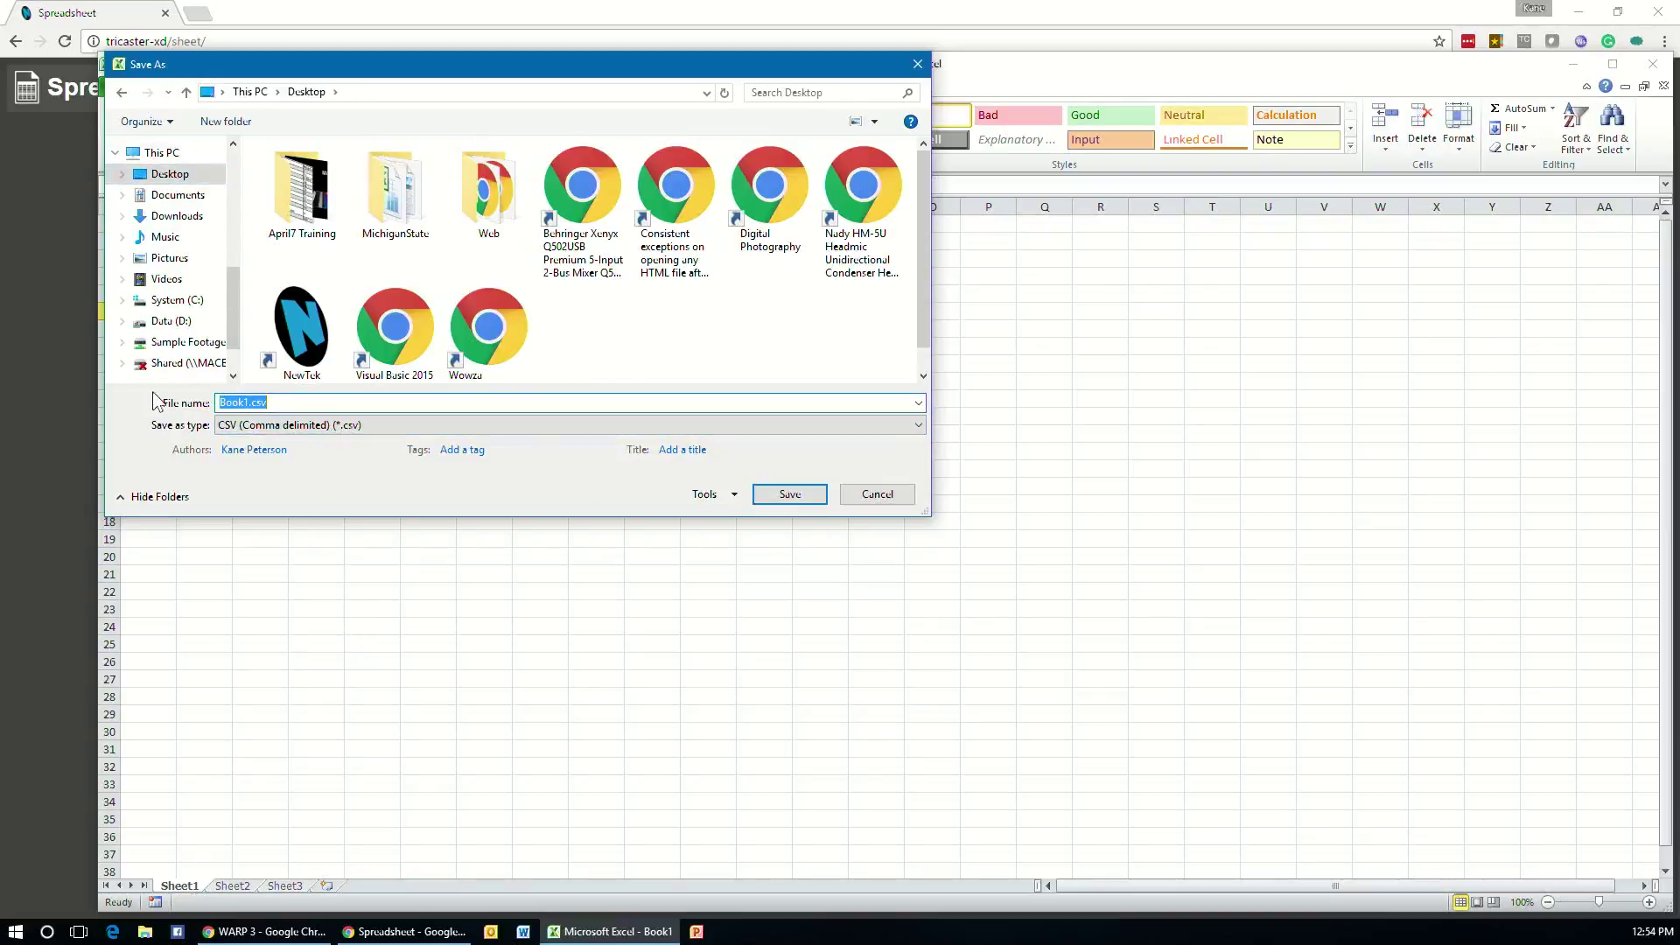
key("End")
key("BackSpace")
key("BackSpace")
key("BackSpace")
key("BackSpace")
key("BackSpace")
type("Sample")
key("Return")
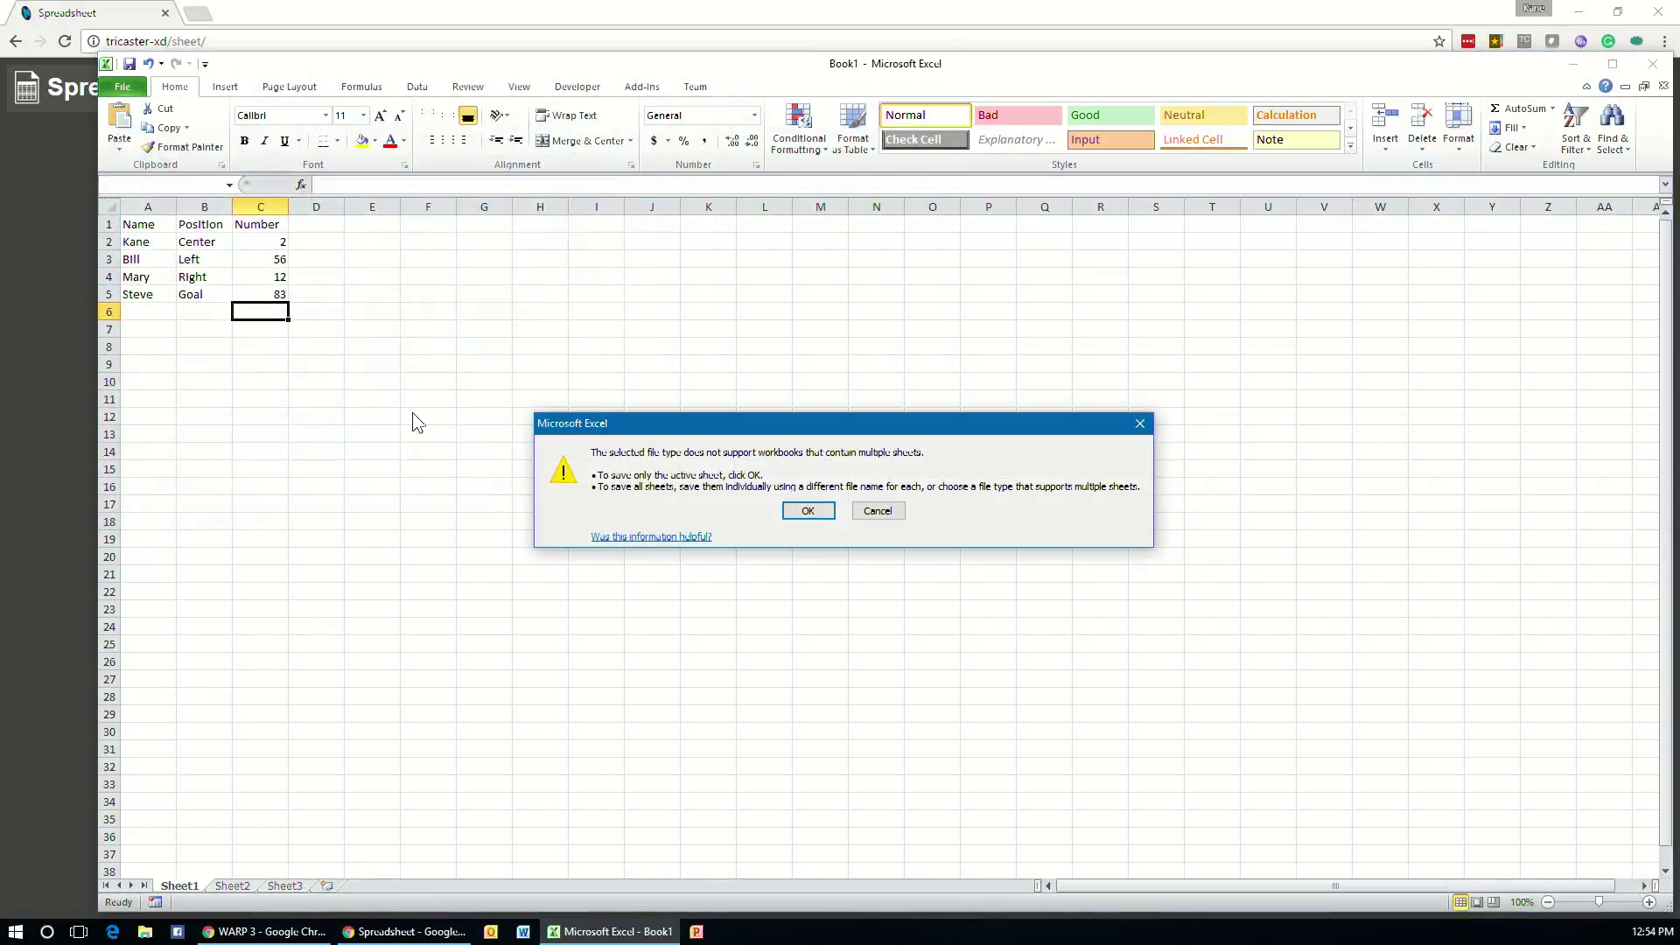
left_click(806, 512)
left_click(773, 529)
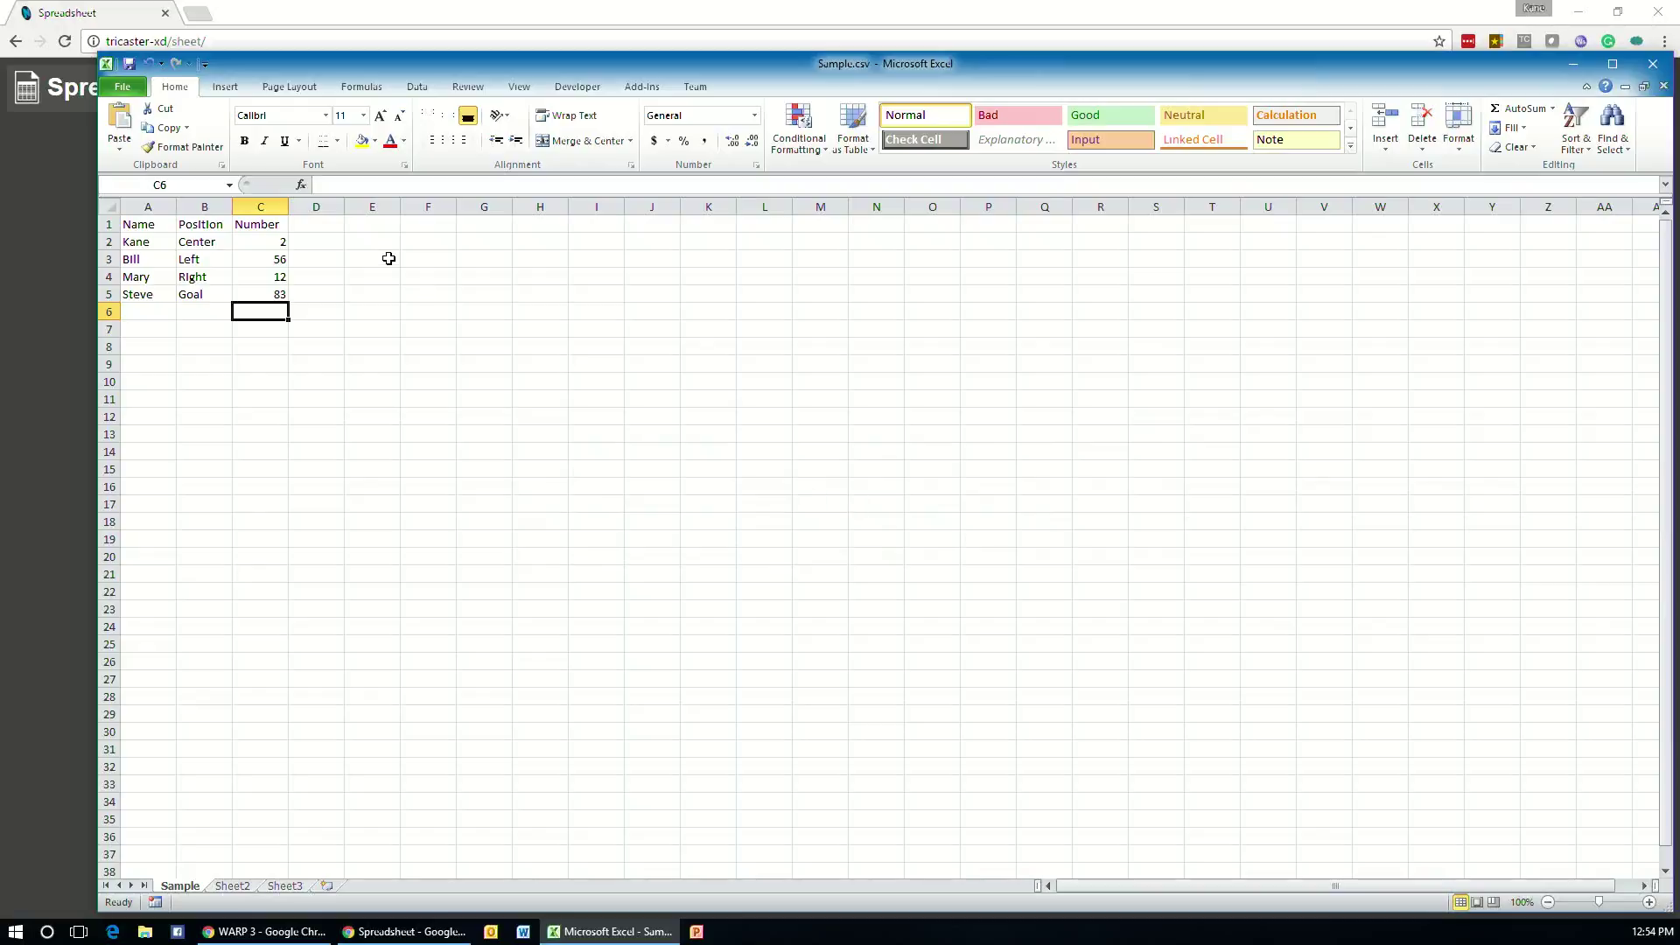
left_click(1575, 65)
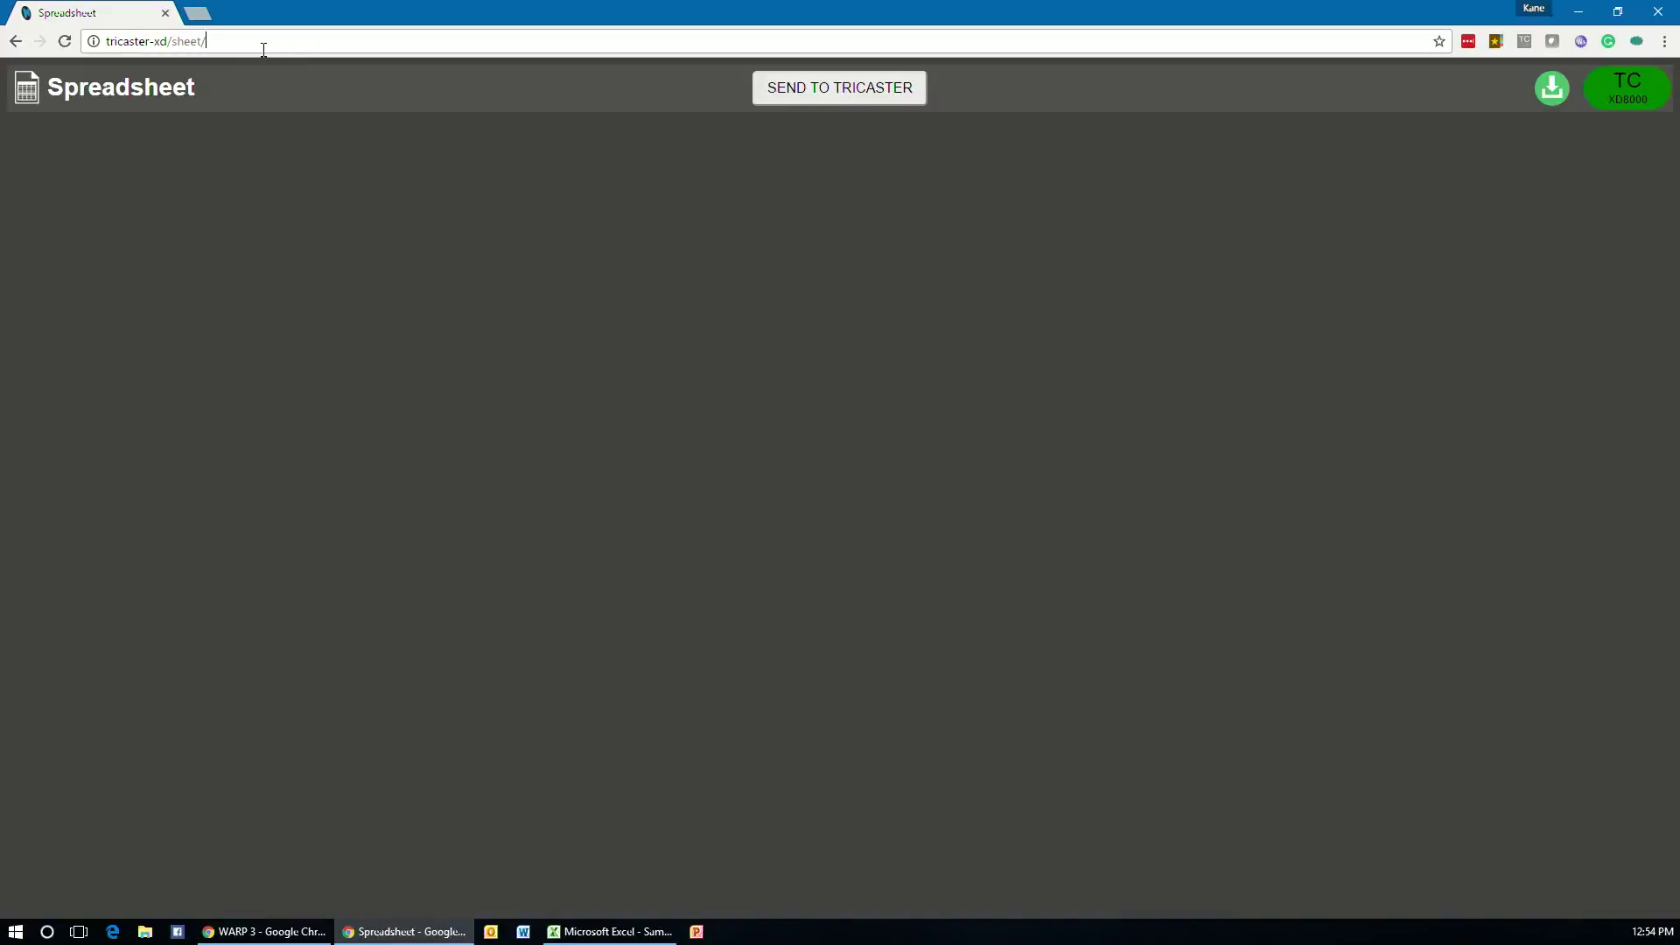
- Select the whole web address in the browser's address bar
key("ctrl+a")
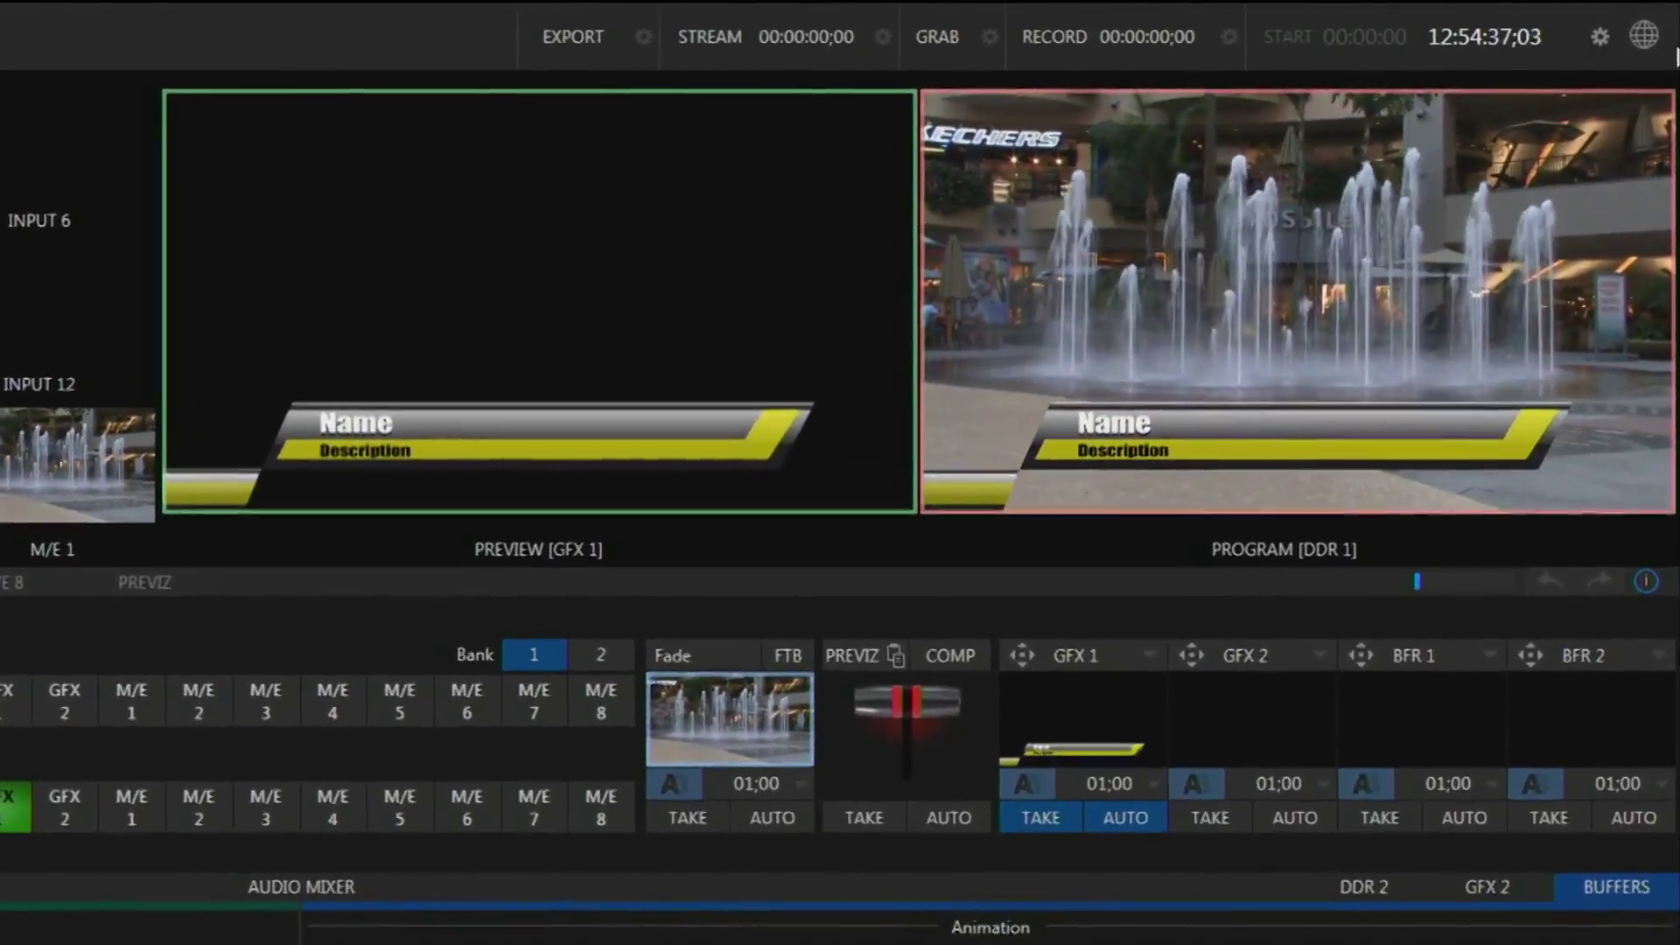
- Read the TriCaster's web address, 192.168.1.79, in the Help panel, then close it
left_click(1644, 35)
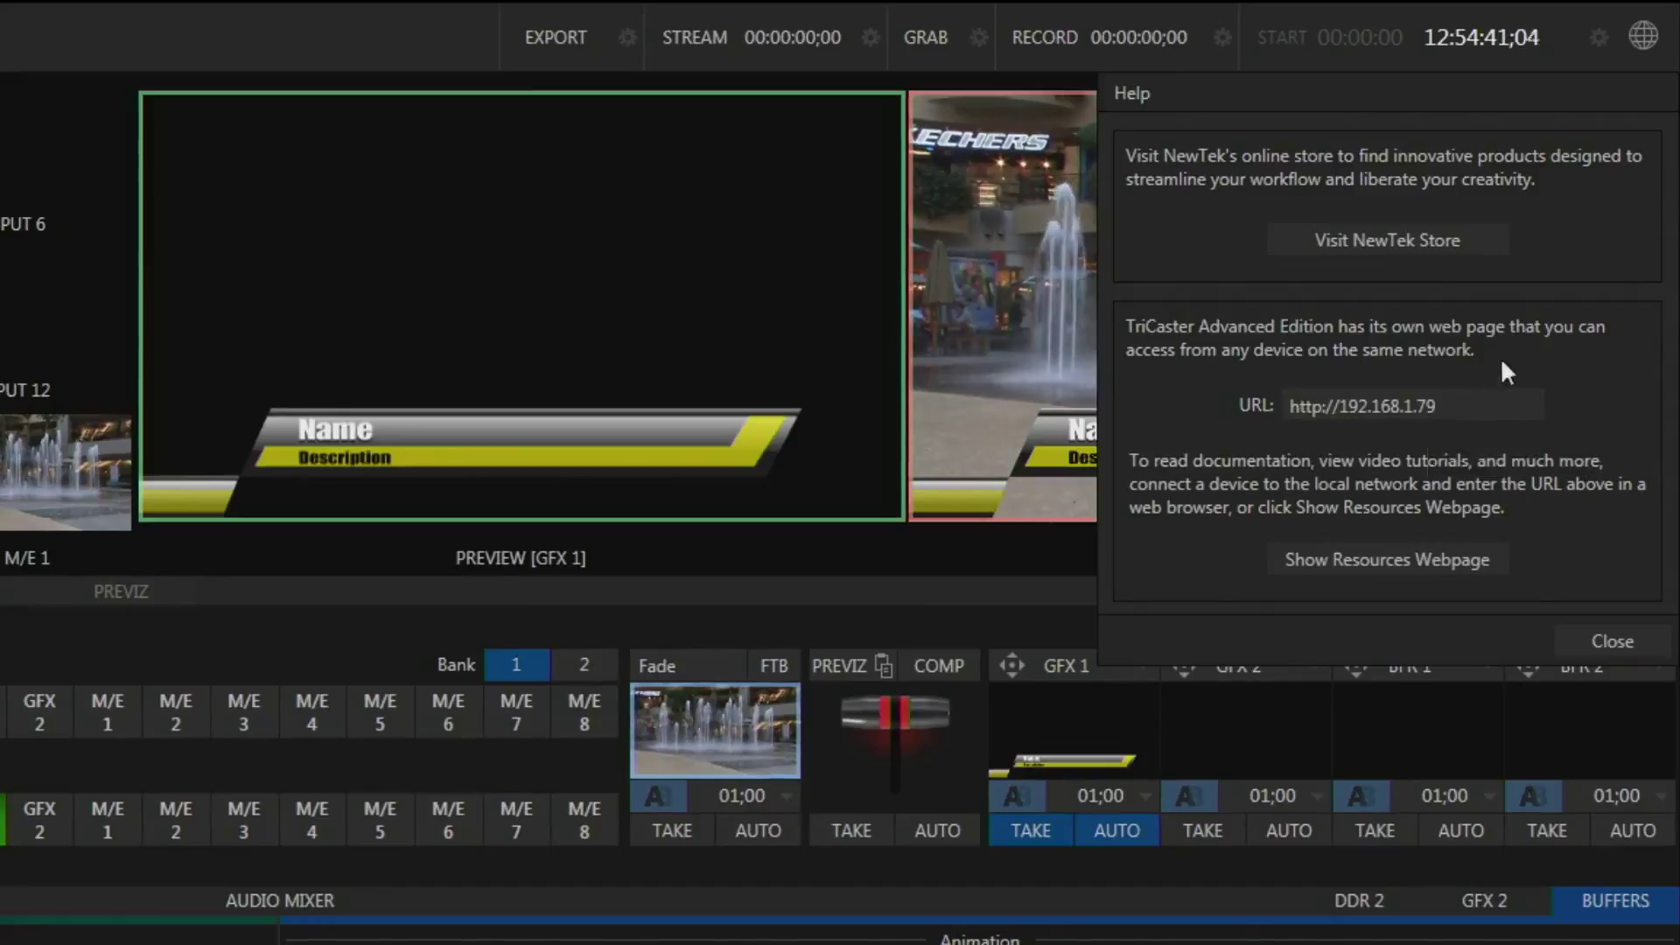
left_click(1603, 642)
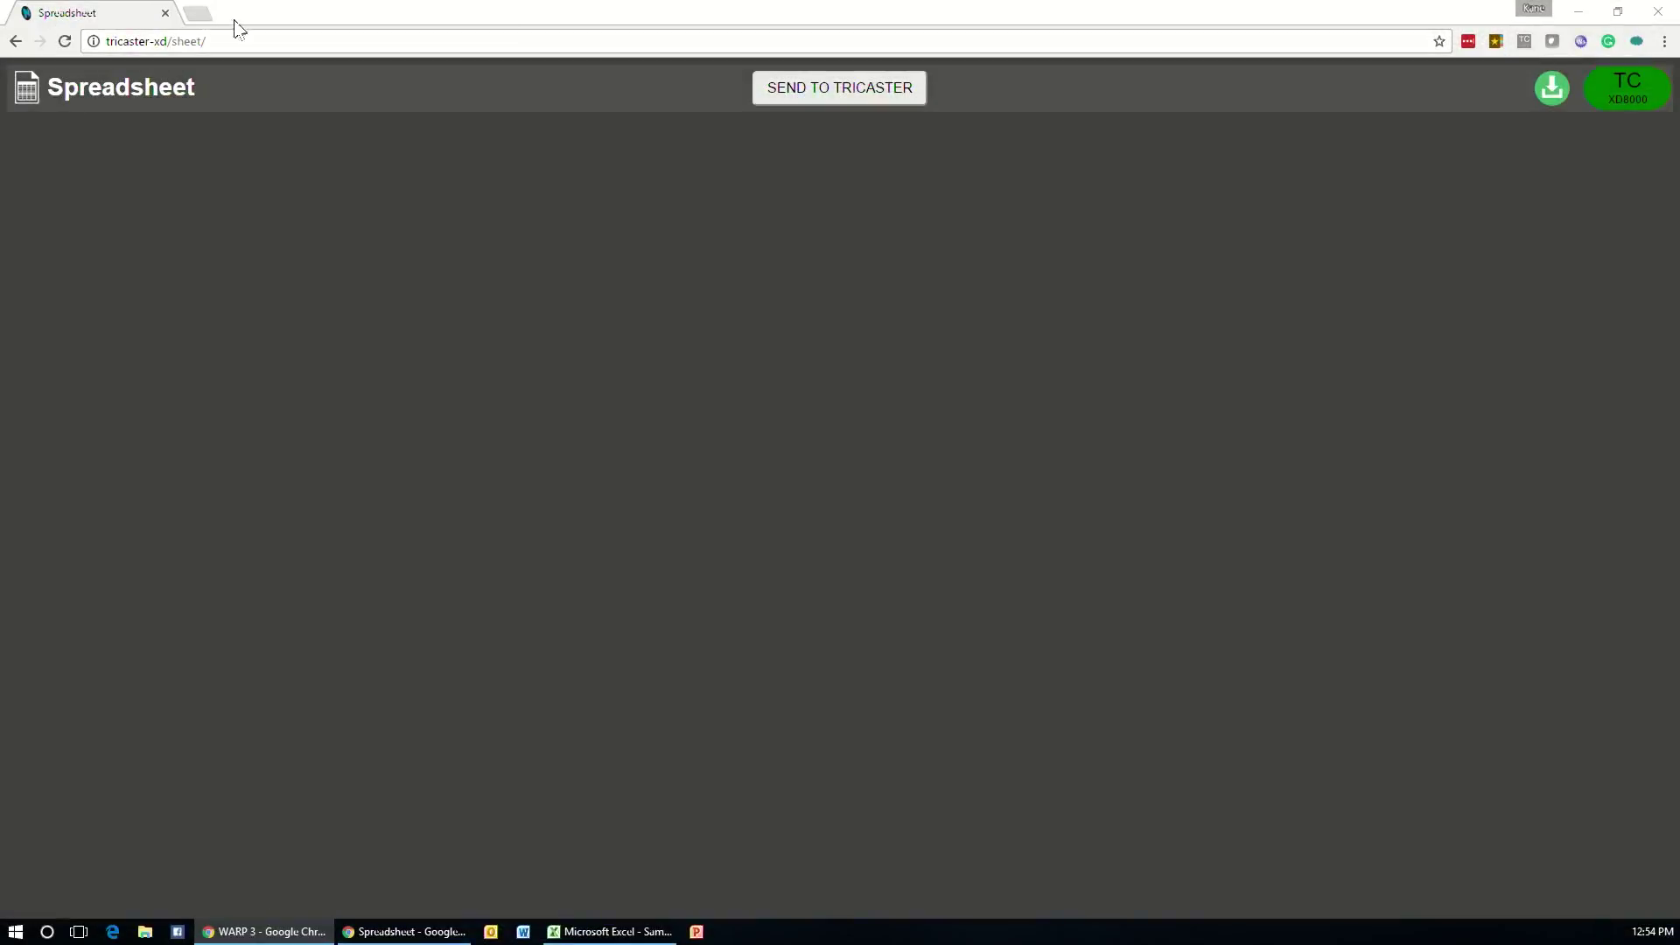
- Load the Spreadsheet app in Chrome from 192.168.1.79/sheet
left_click(243, 46)
key("BackSpace")
key("BackSpace")
key("BackSpace")
key("BackSpace")
key("BackSpace")
key("BackSpace")
key("BackSpace")
key("BackSpace")
key("BackSpace")
key("BackSpace")
key("BackSpace")
key("BackSpace")
key("BackSpace")
key("BackSpace")
key("BackSpace")
key("BackSpace")
key("BackSpace")
key("BackSpace")
key("BackSpace")
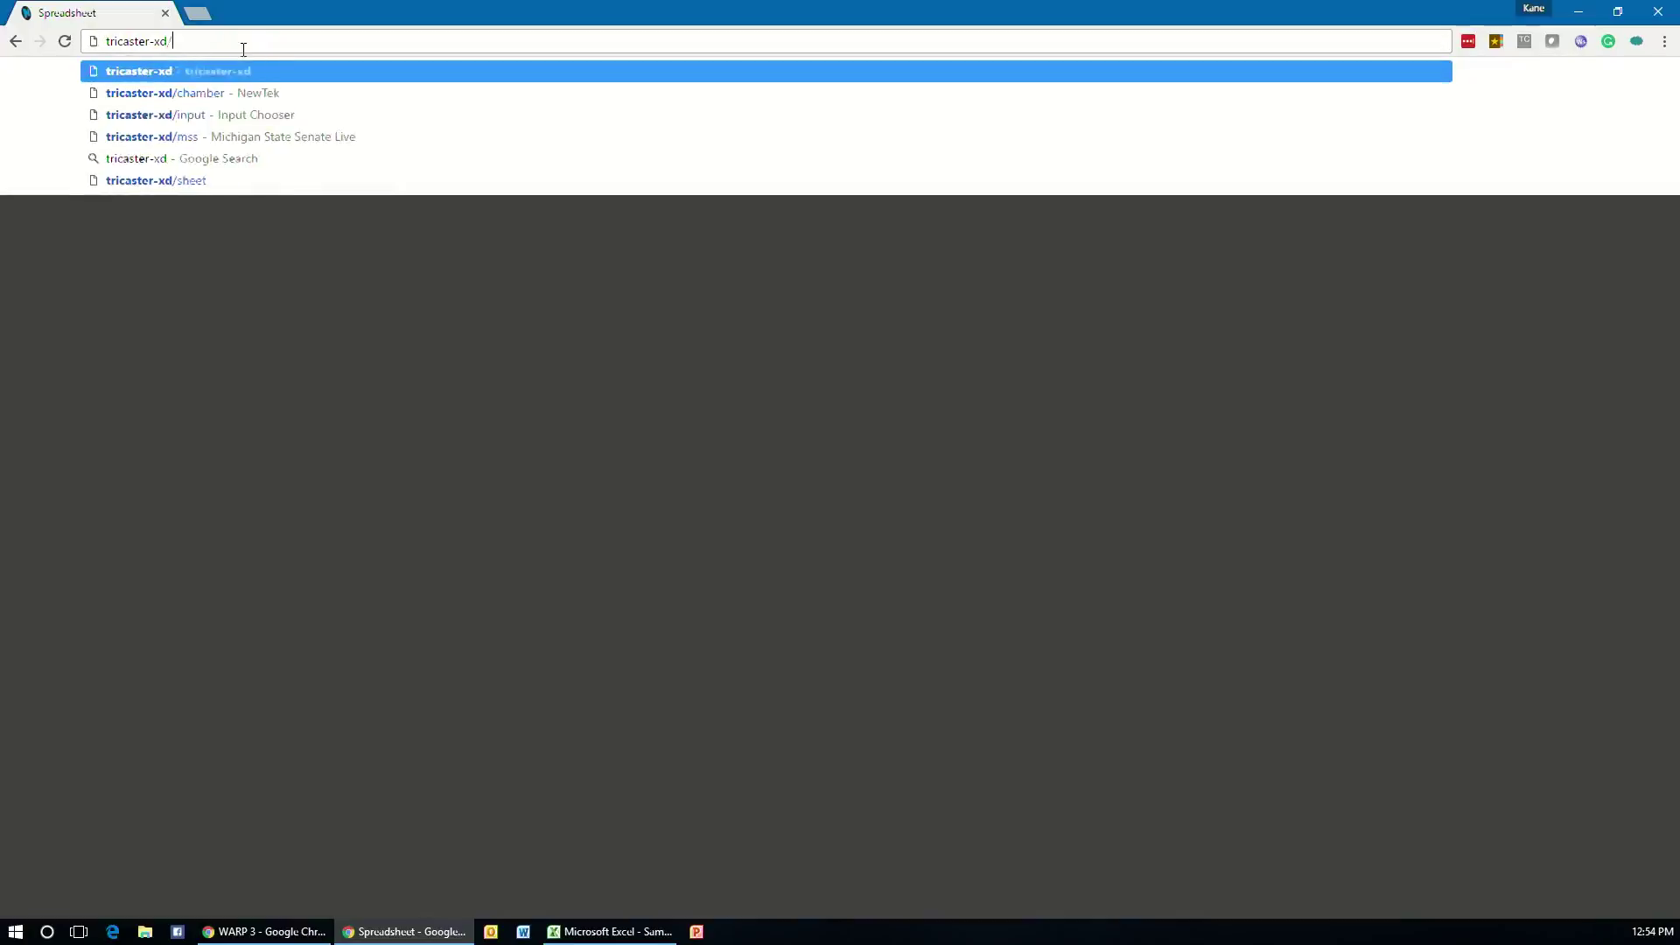
type("192.168.1.79/sheet/")
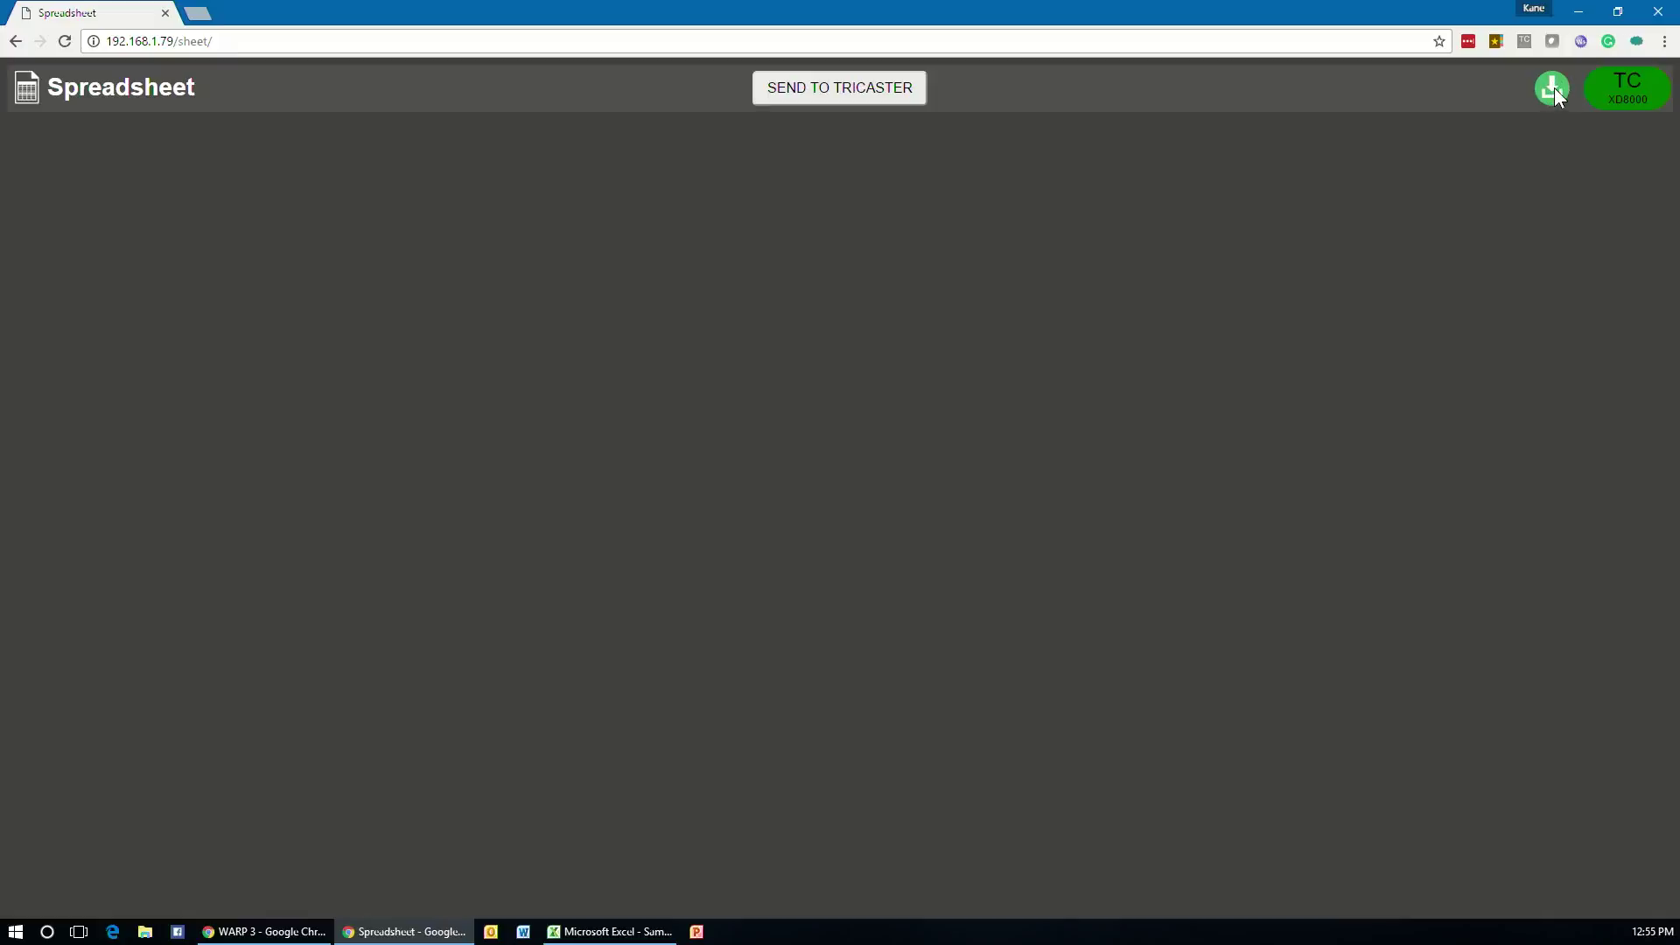
left_click(1554, 88)
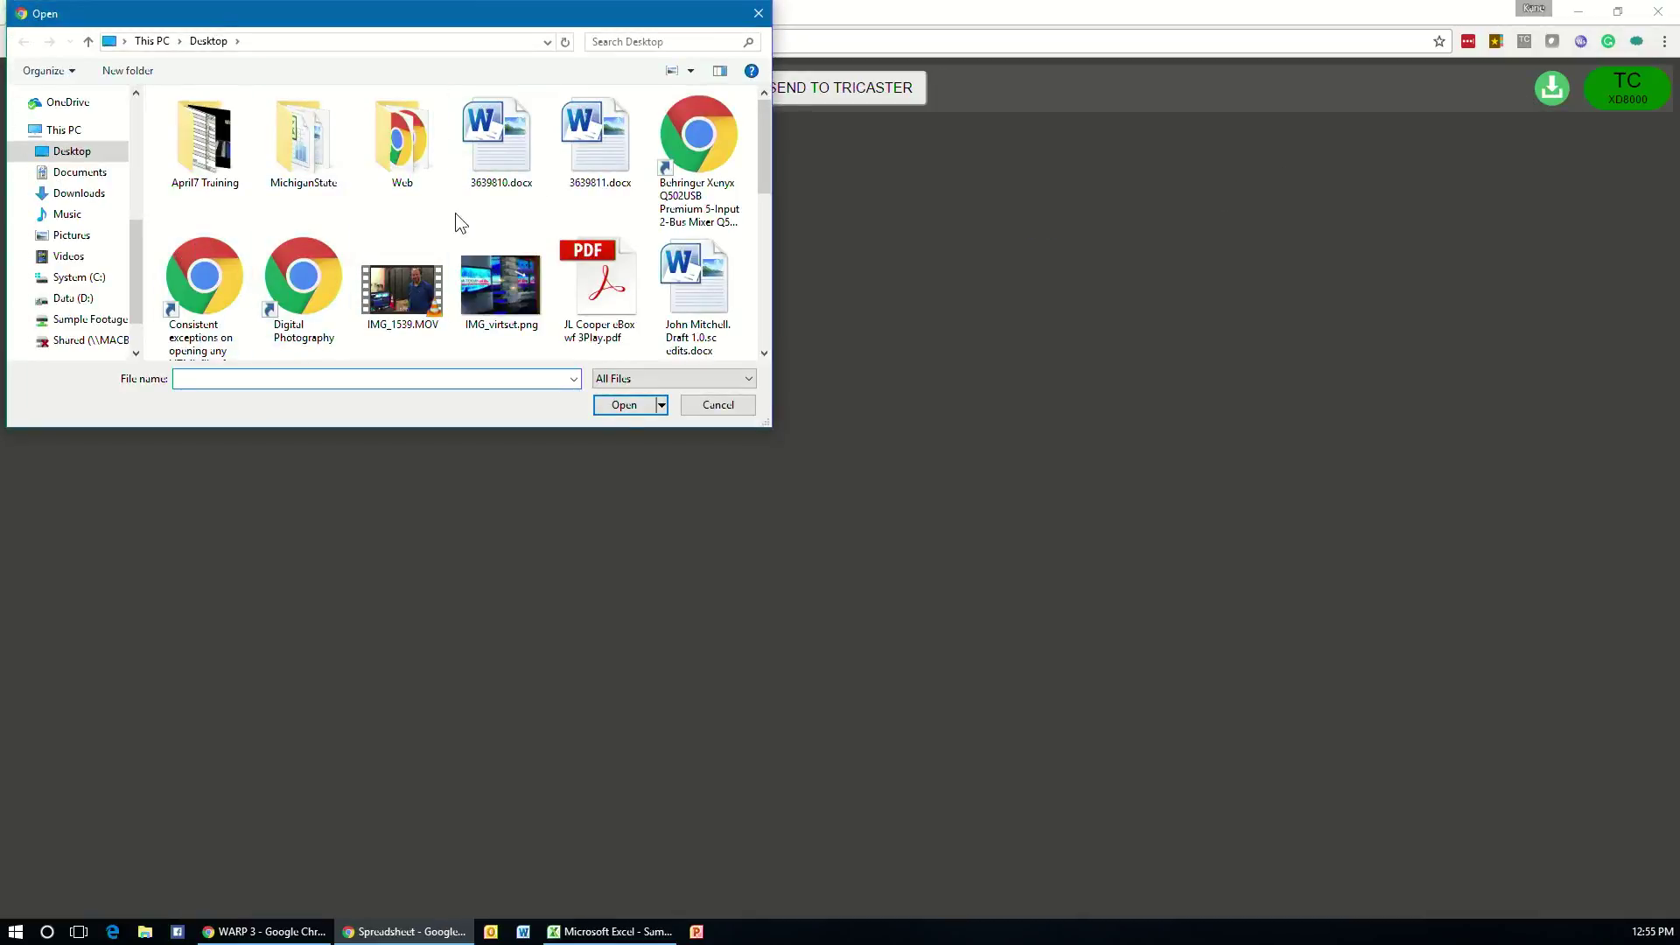
- Import Sample.csv from the Desktop and load two player rows into the edit fields
scroll(455, 213, "down", 2)
left_click(77, 157)
scroll(765, 223, "down", 5)
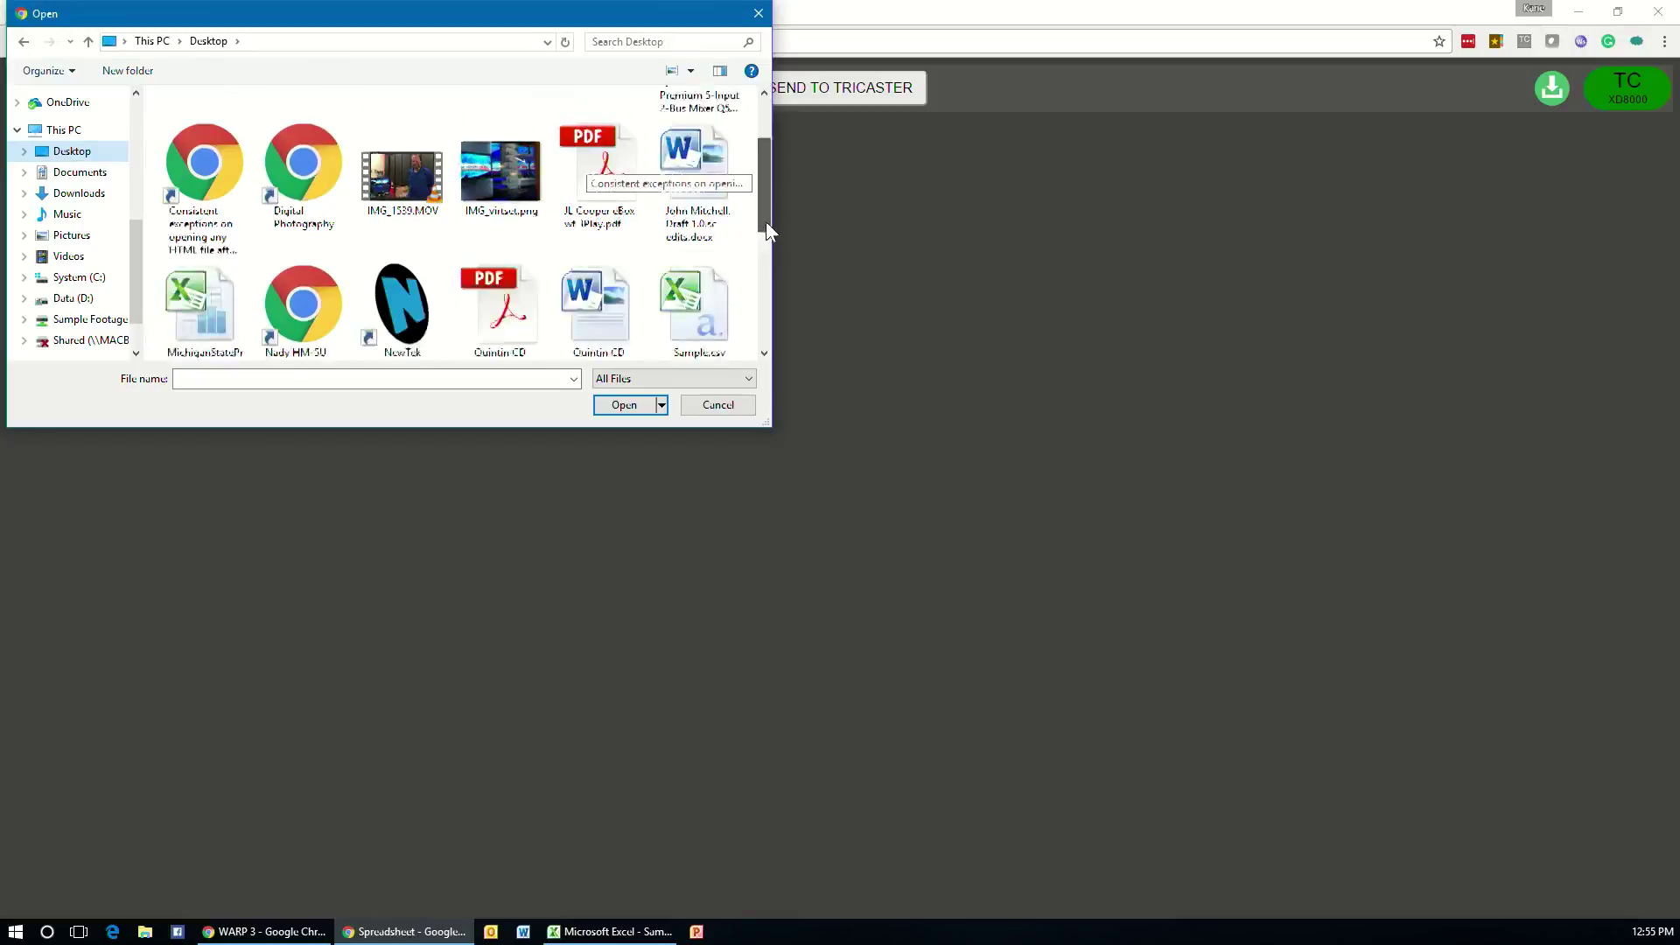
left_click(704, 160)
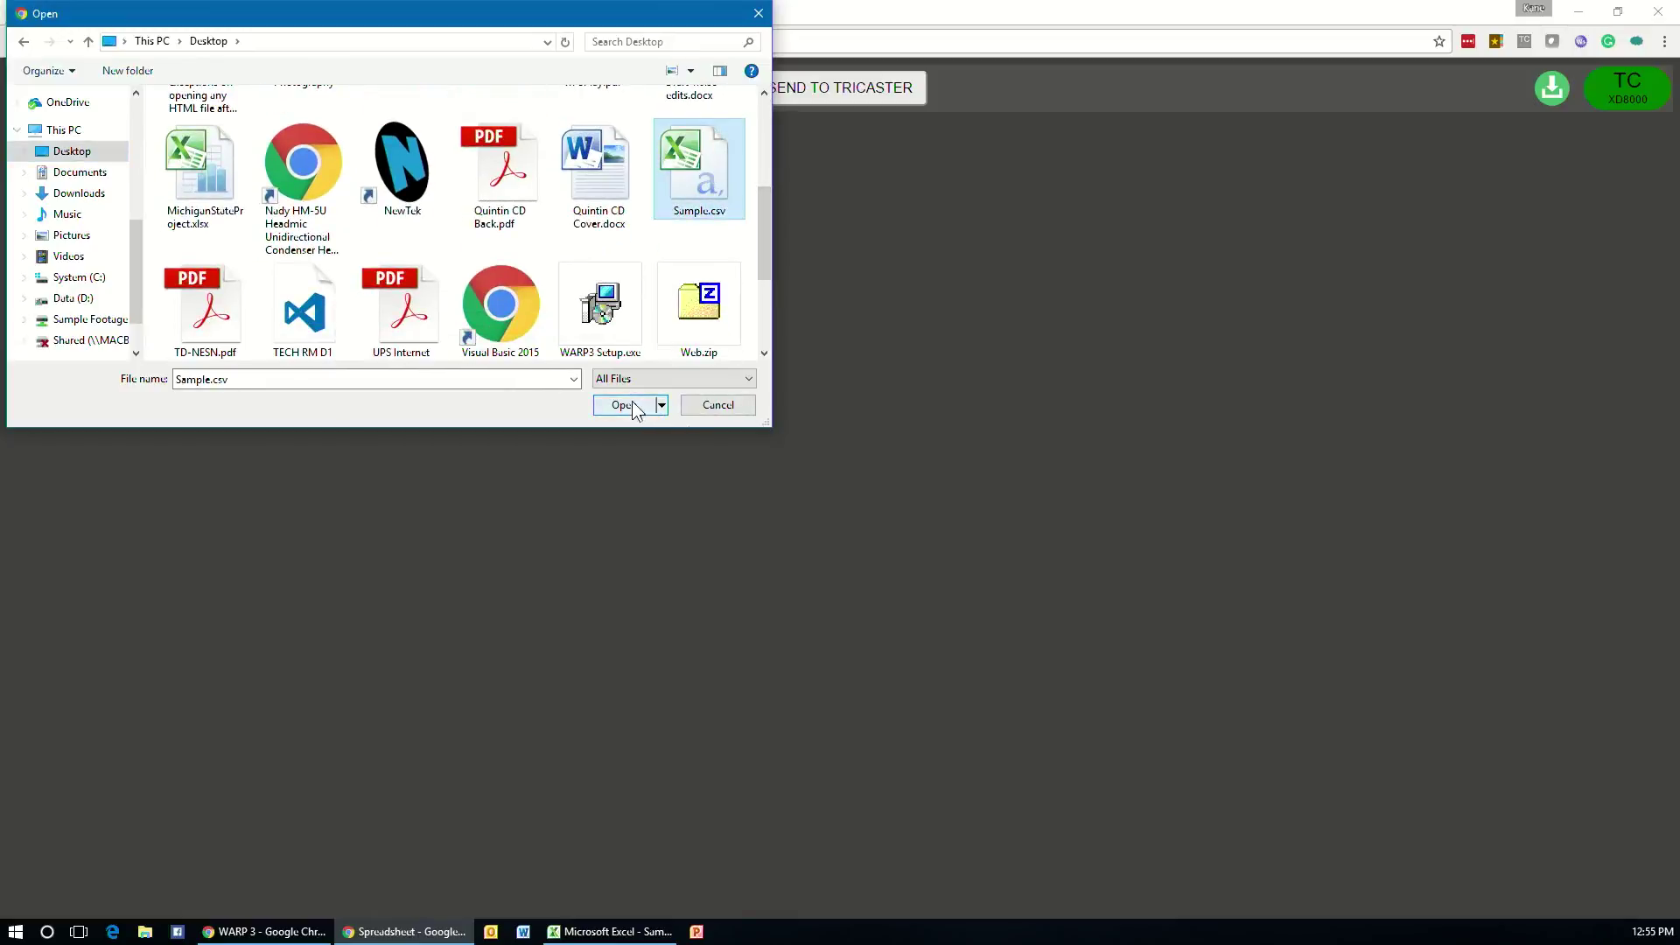
left_click(626, 404)
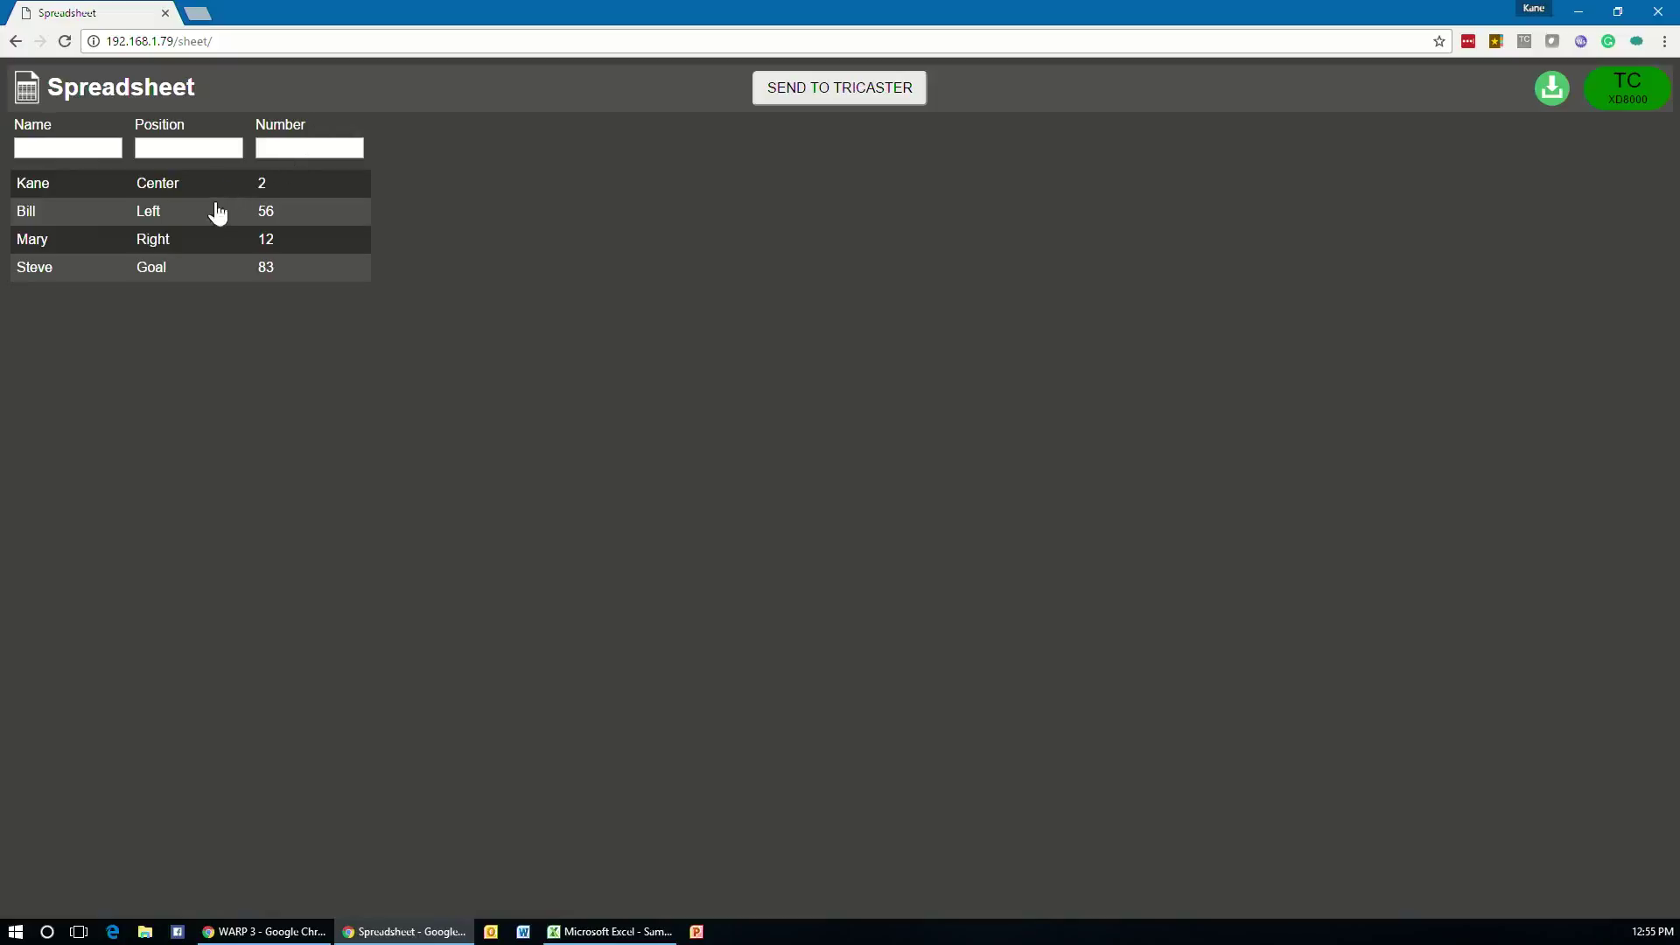
left_click(176, 219)
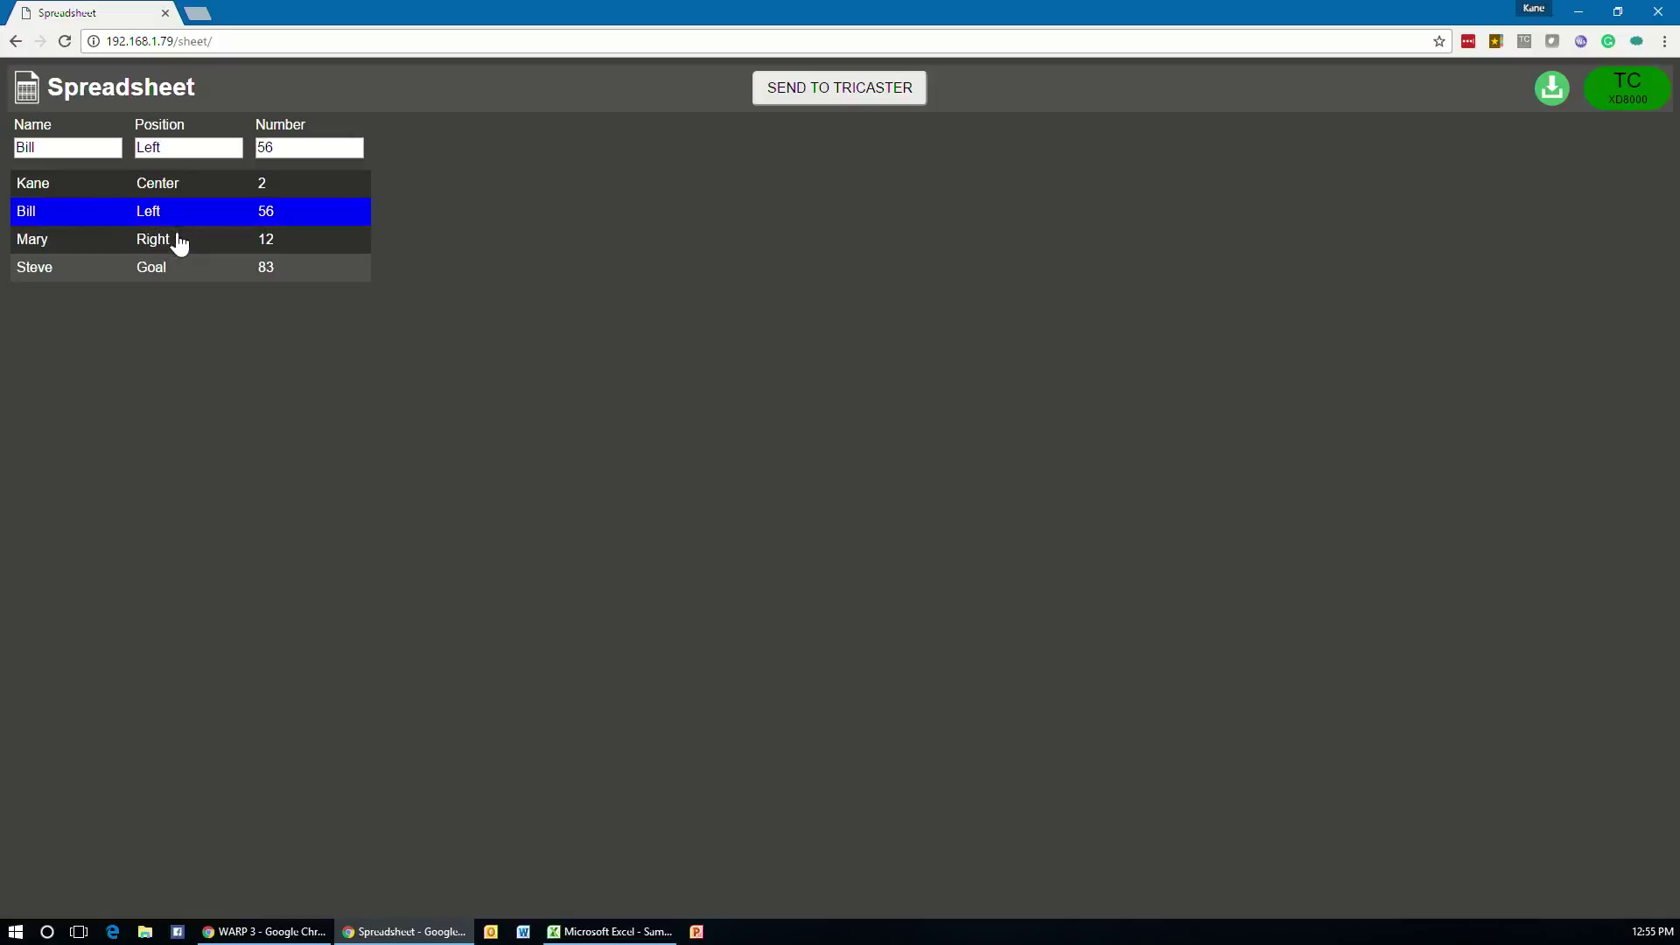
left_click(177, 239)
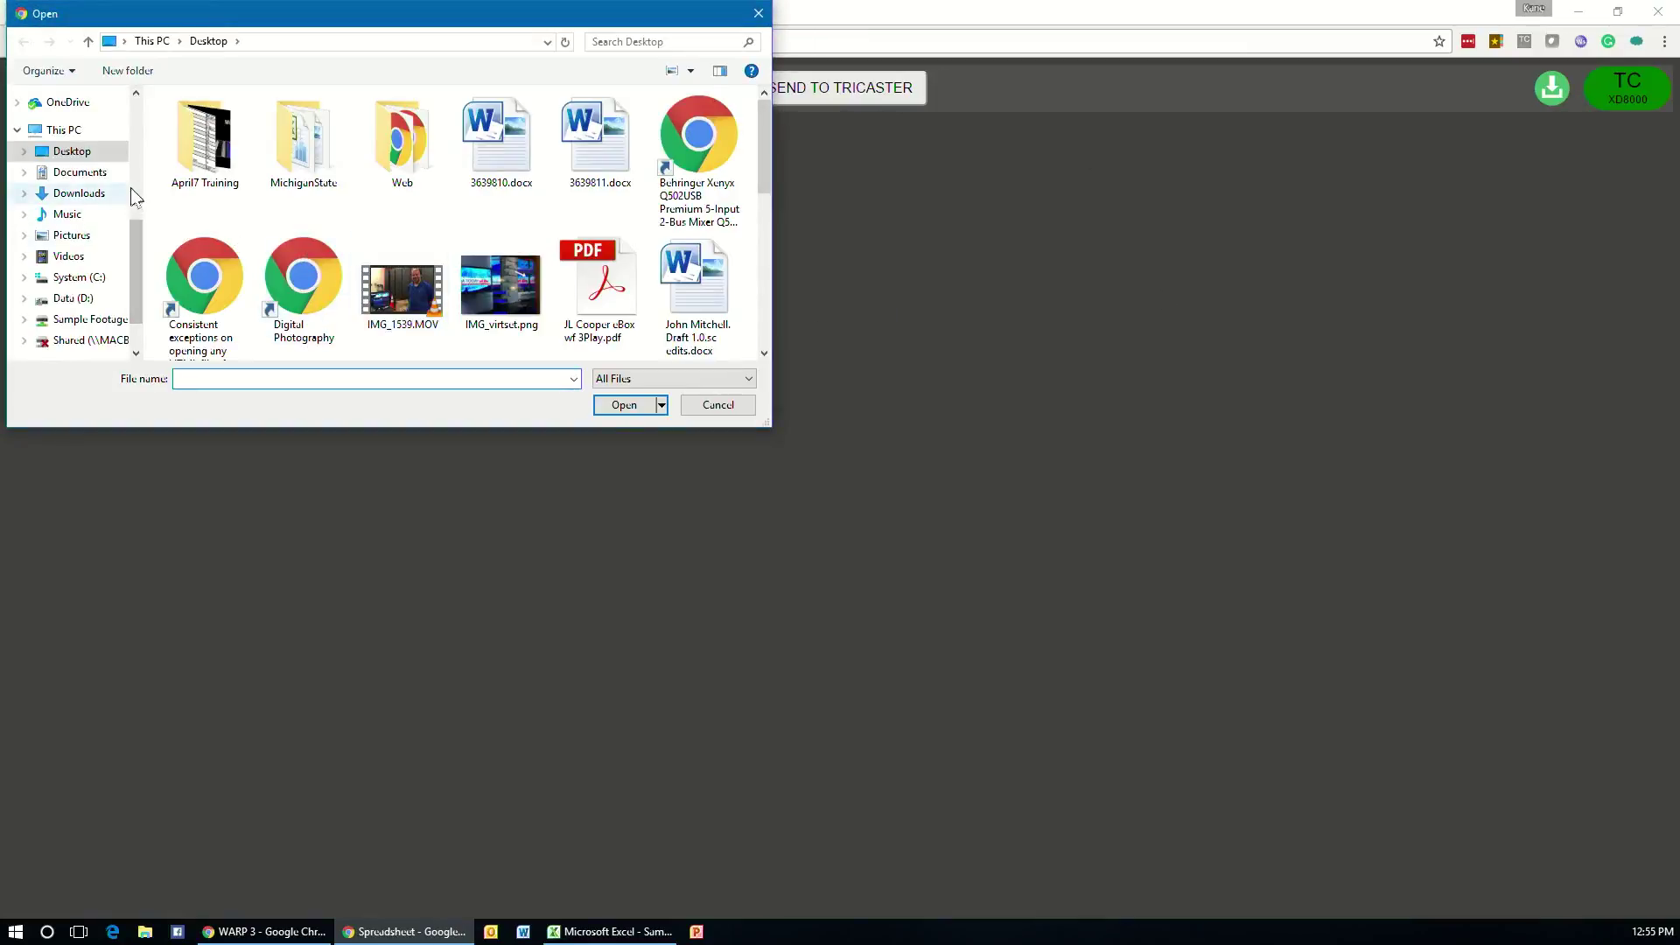
- Browse to NewTek > Apps > Sheet and open Example Sheet.csv
left_click_drag(135, 241, 129, 145)
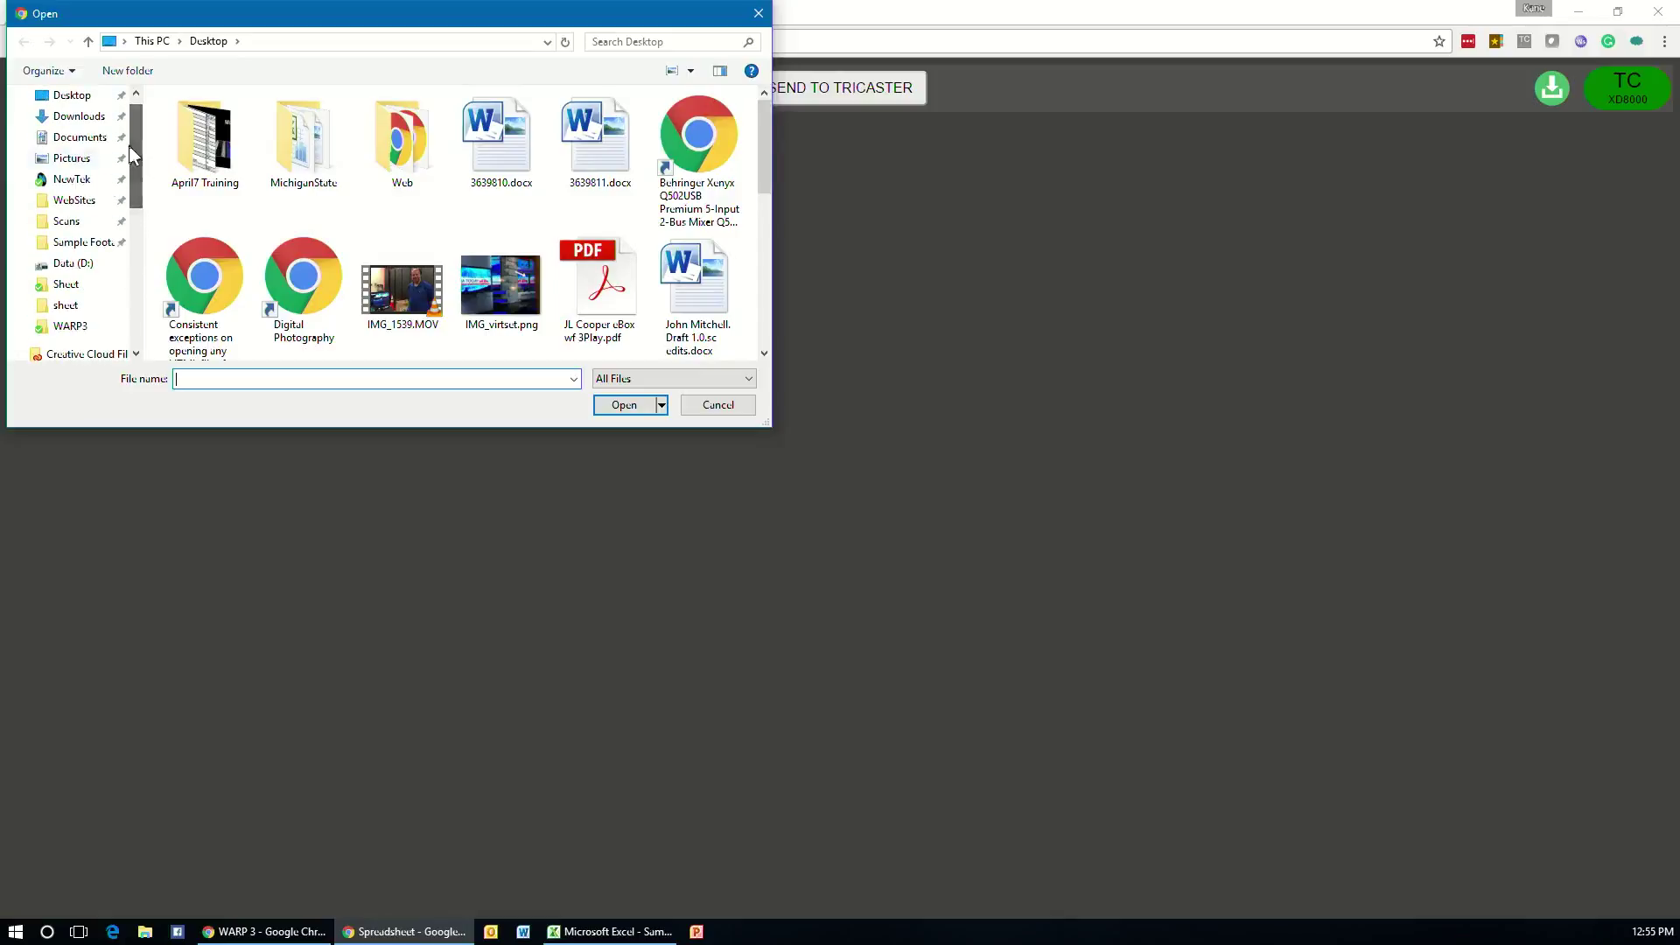
left_click(97, 185)
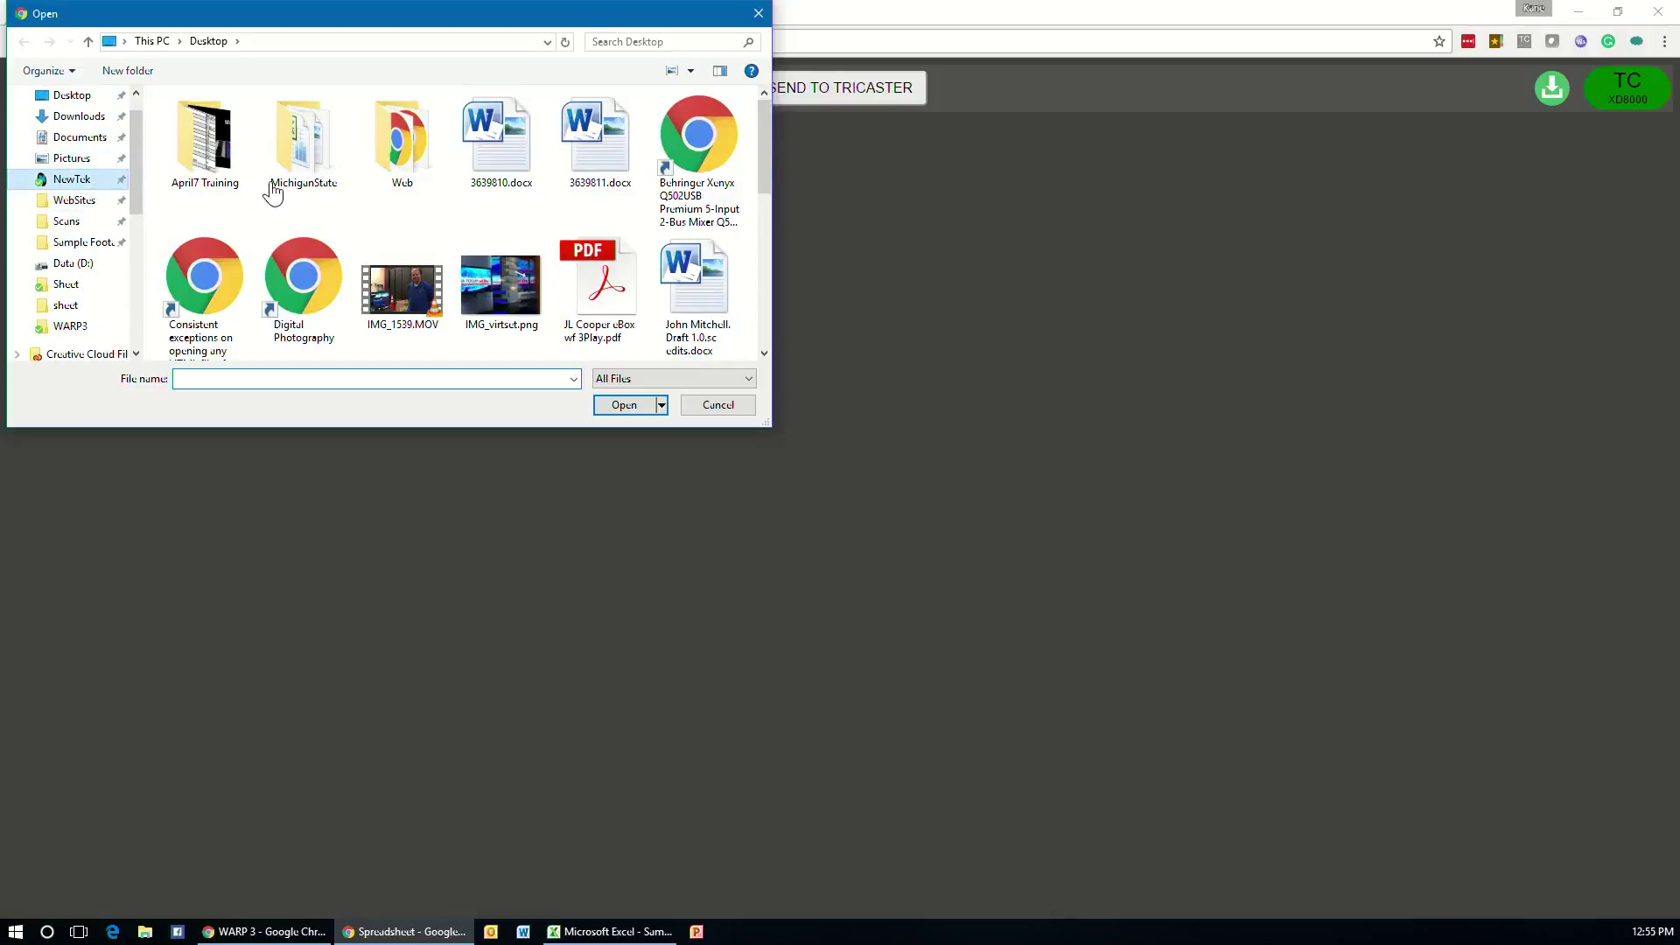
double_click(249, 139)
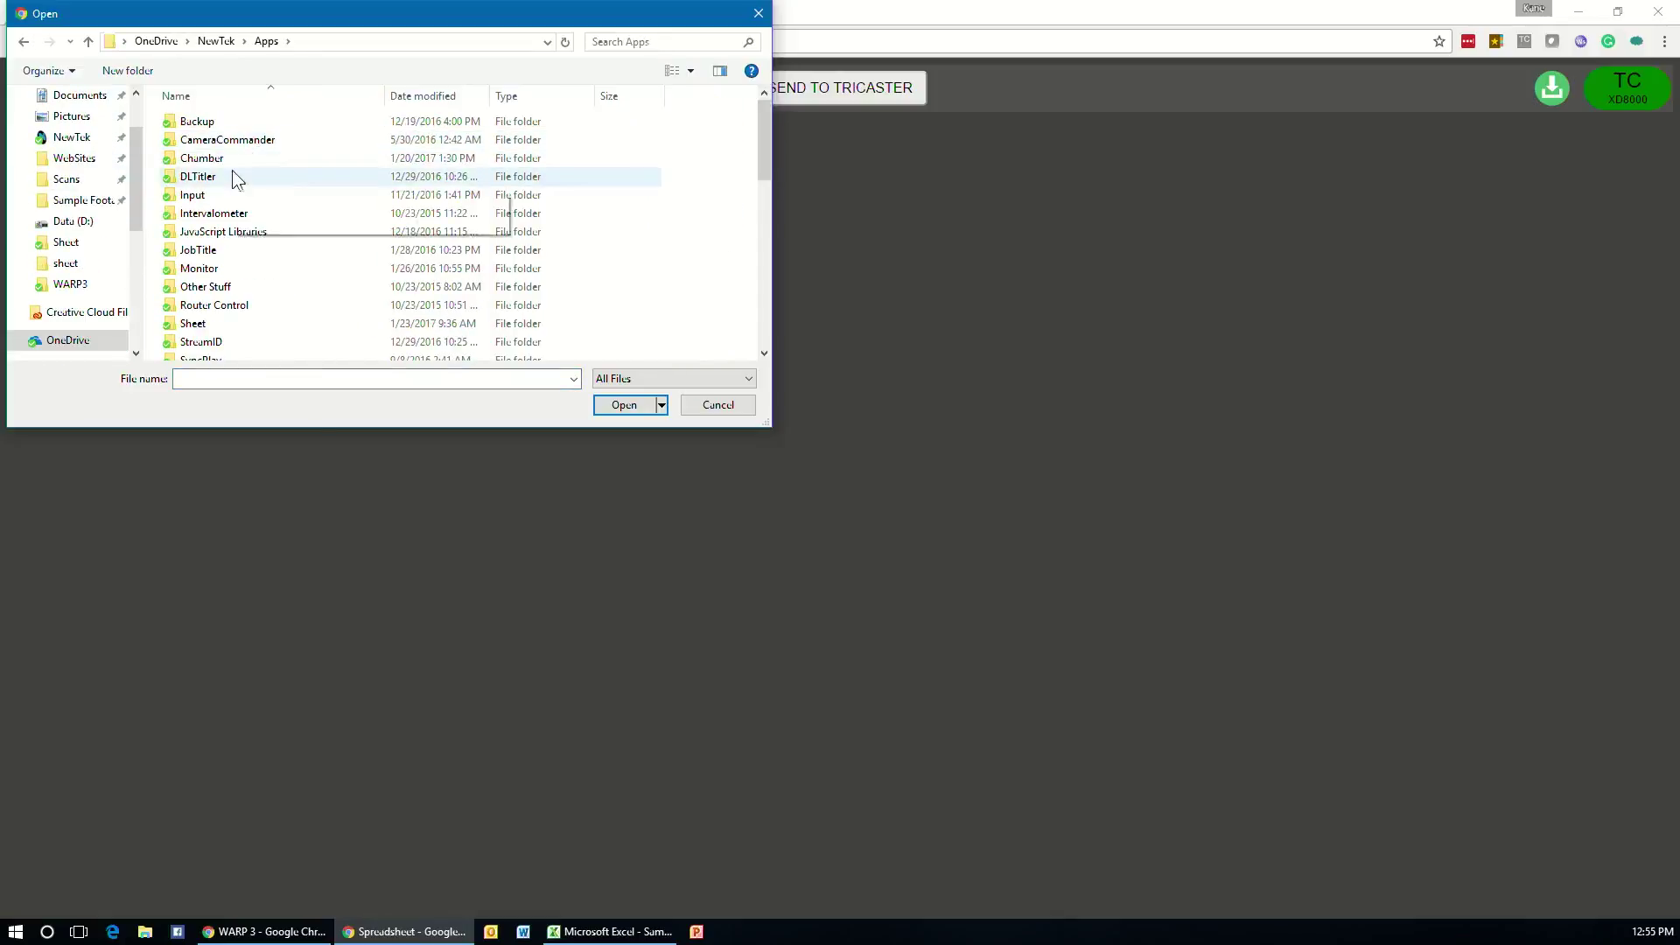
scroll(233, 271, "down", 1)
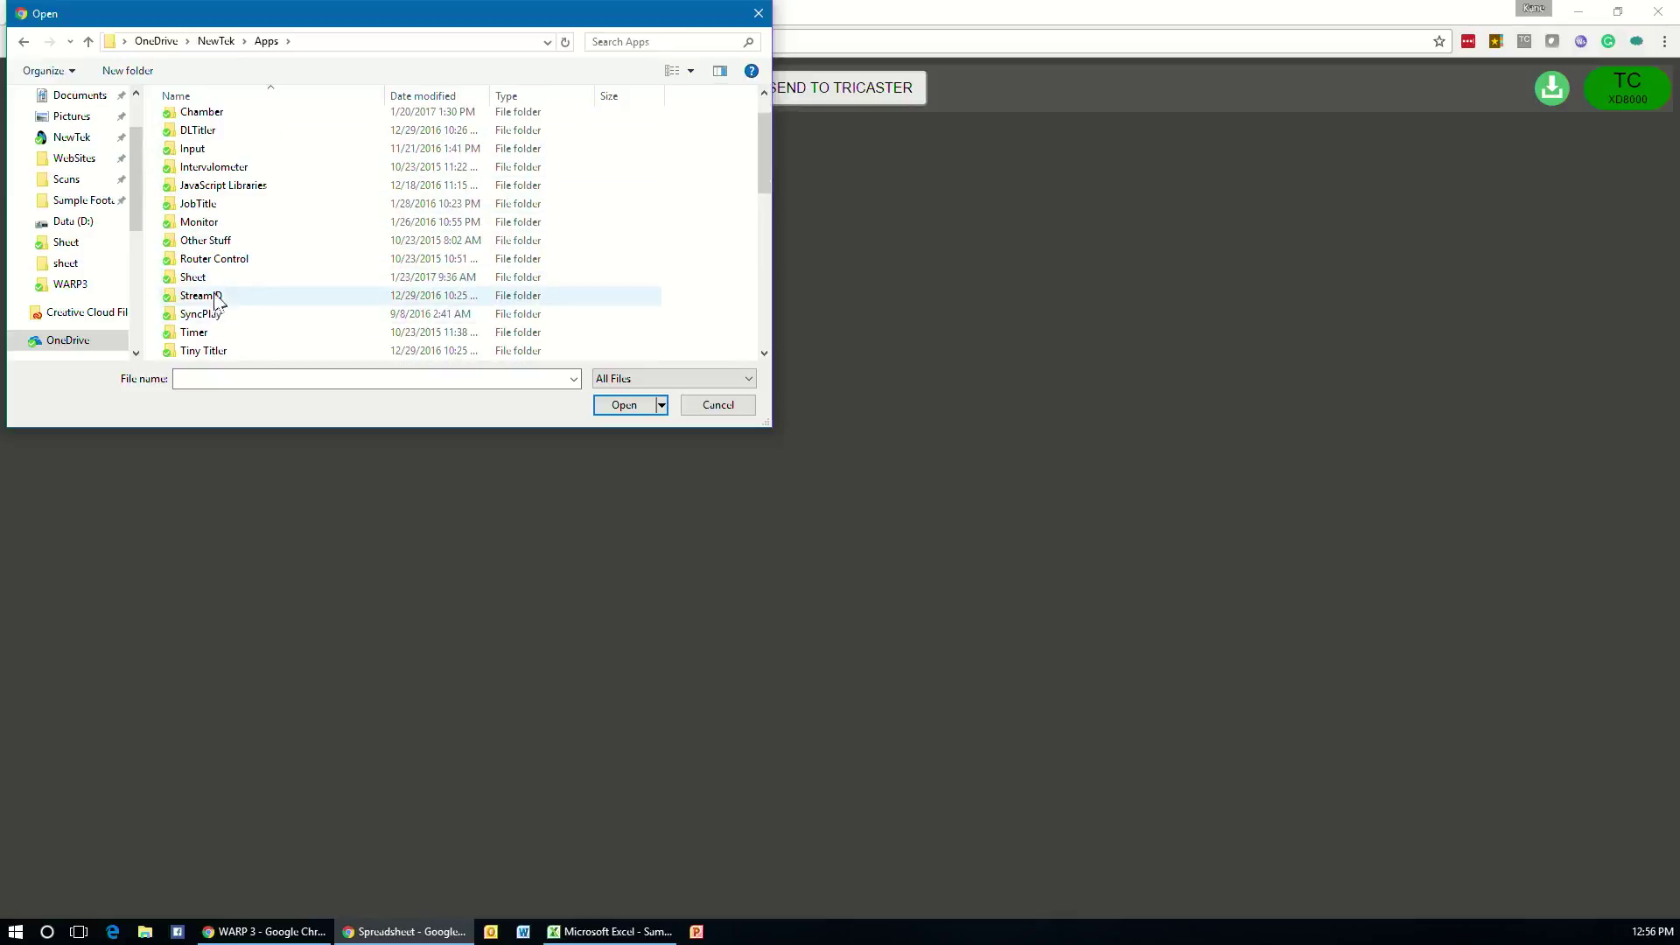
double_click(212, 280)
double_click(227, 140)
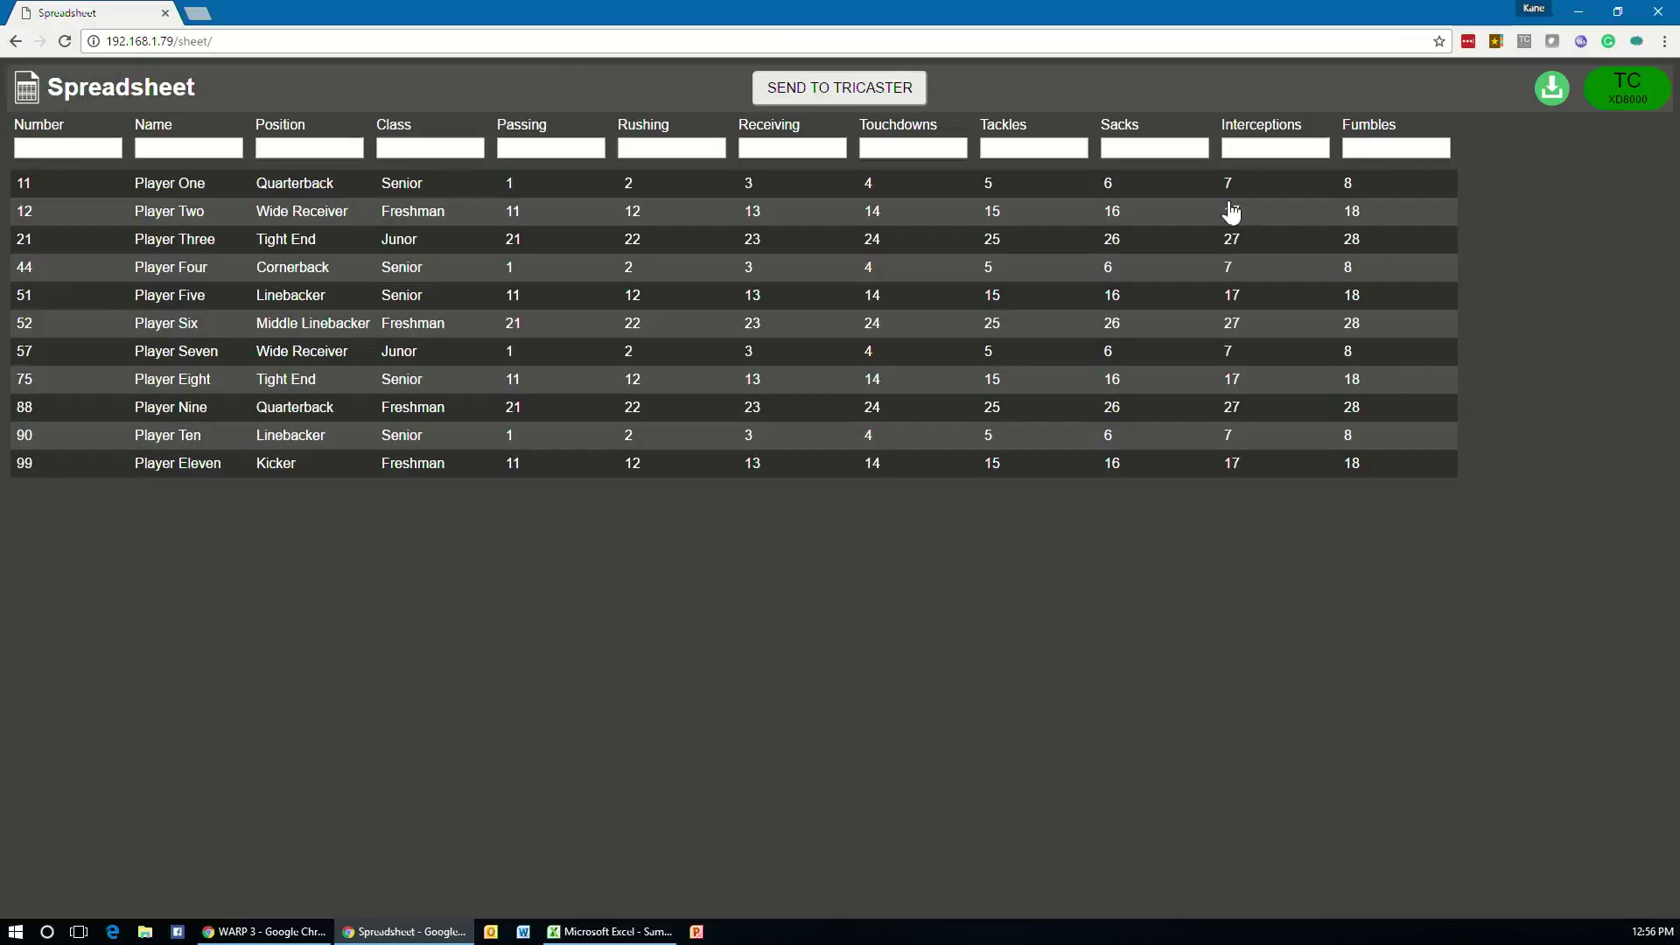
- Select Player Nine's row (88, Quarterback) and send it to the TriCaster
left_click(457, 329)
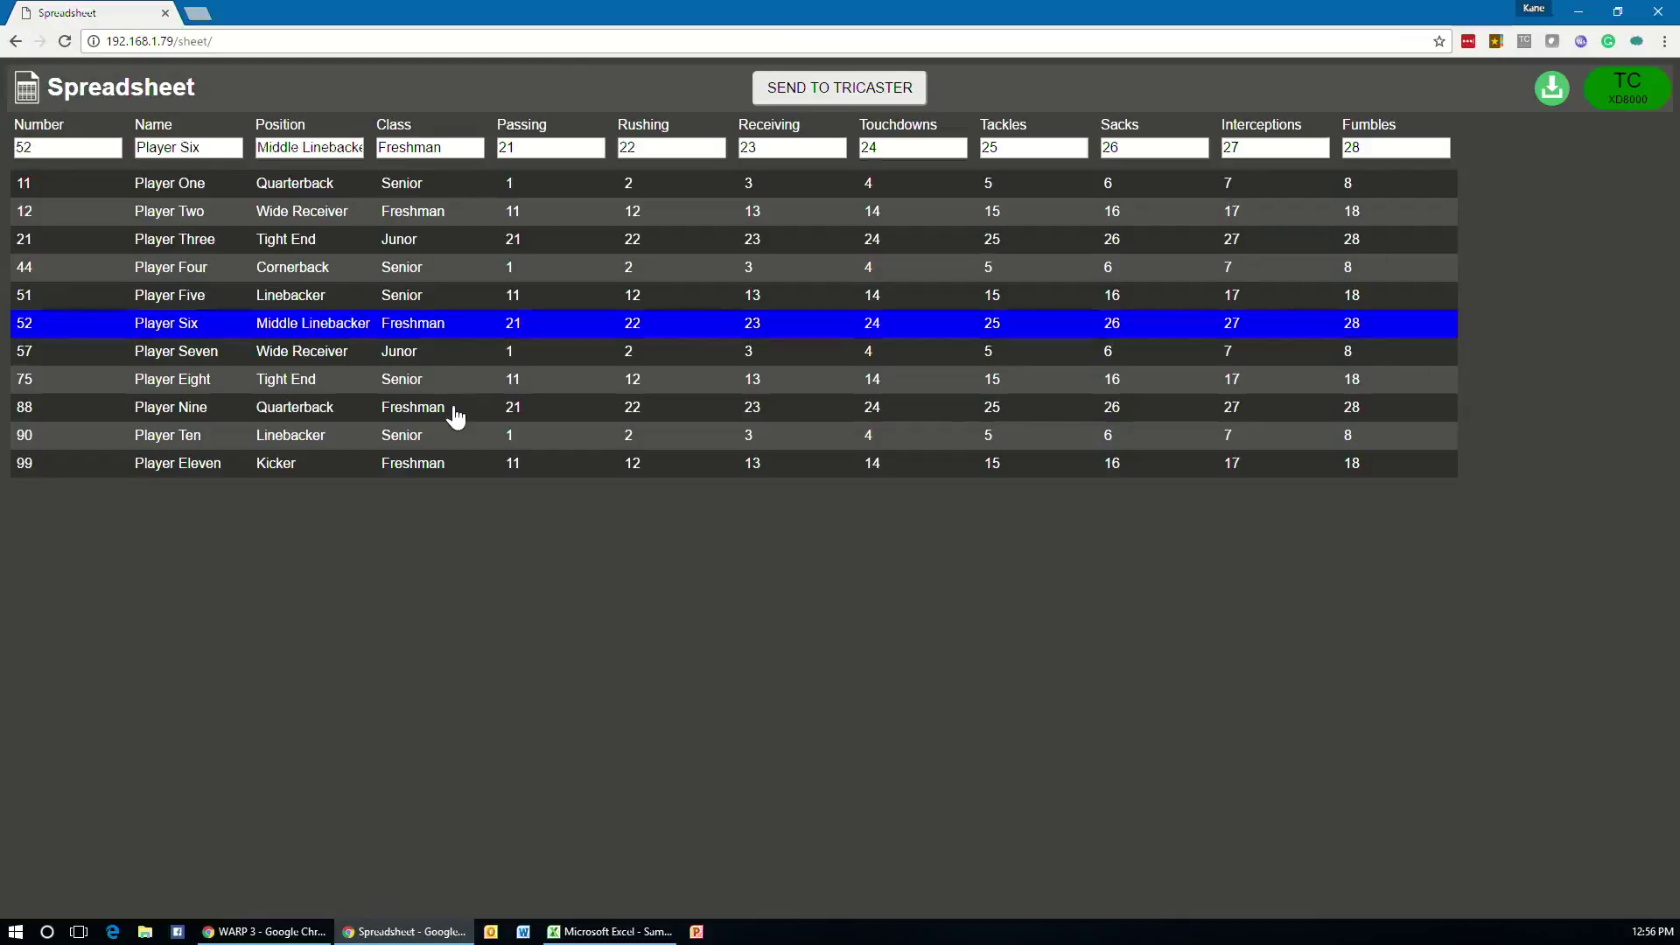
left_click(457, 409)
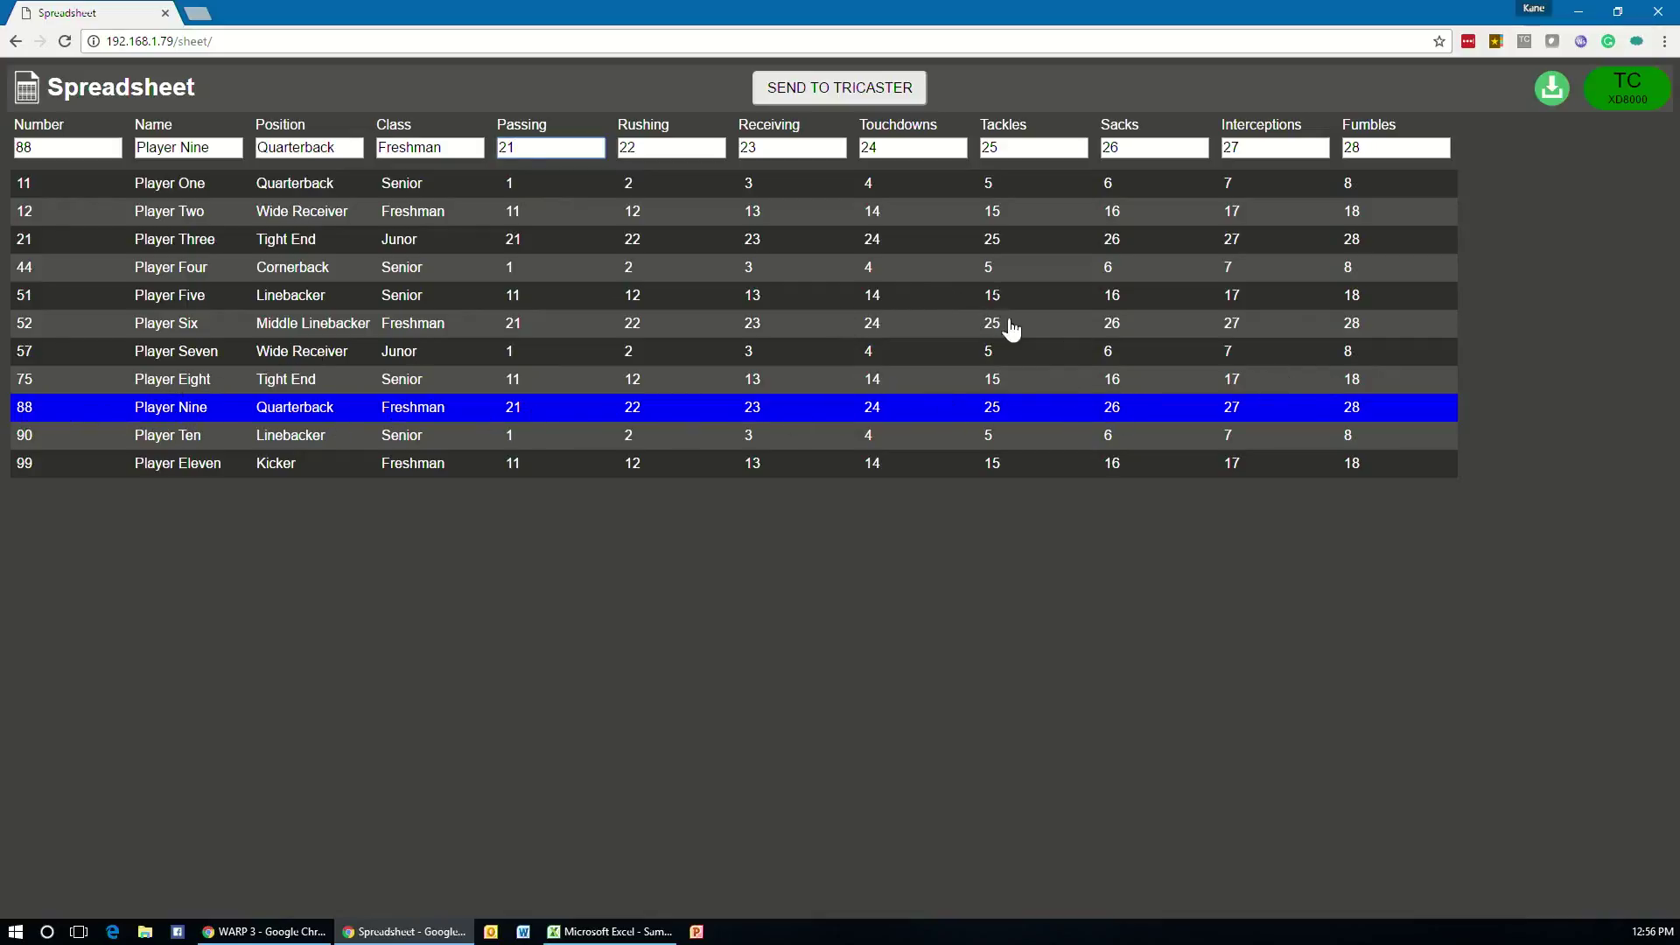
left_click(823, 94)
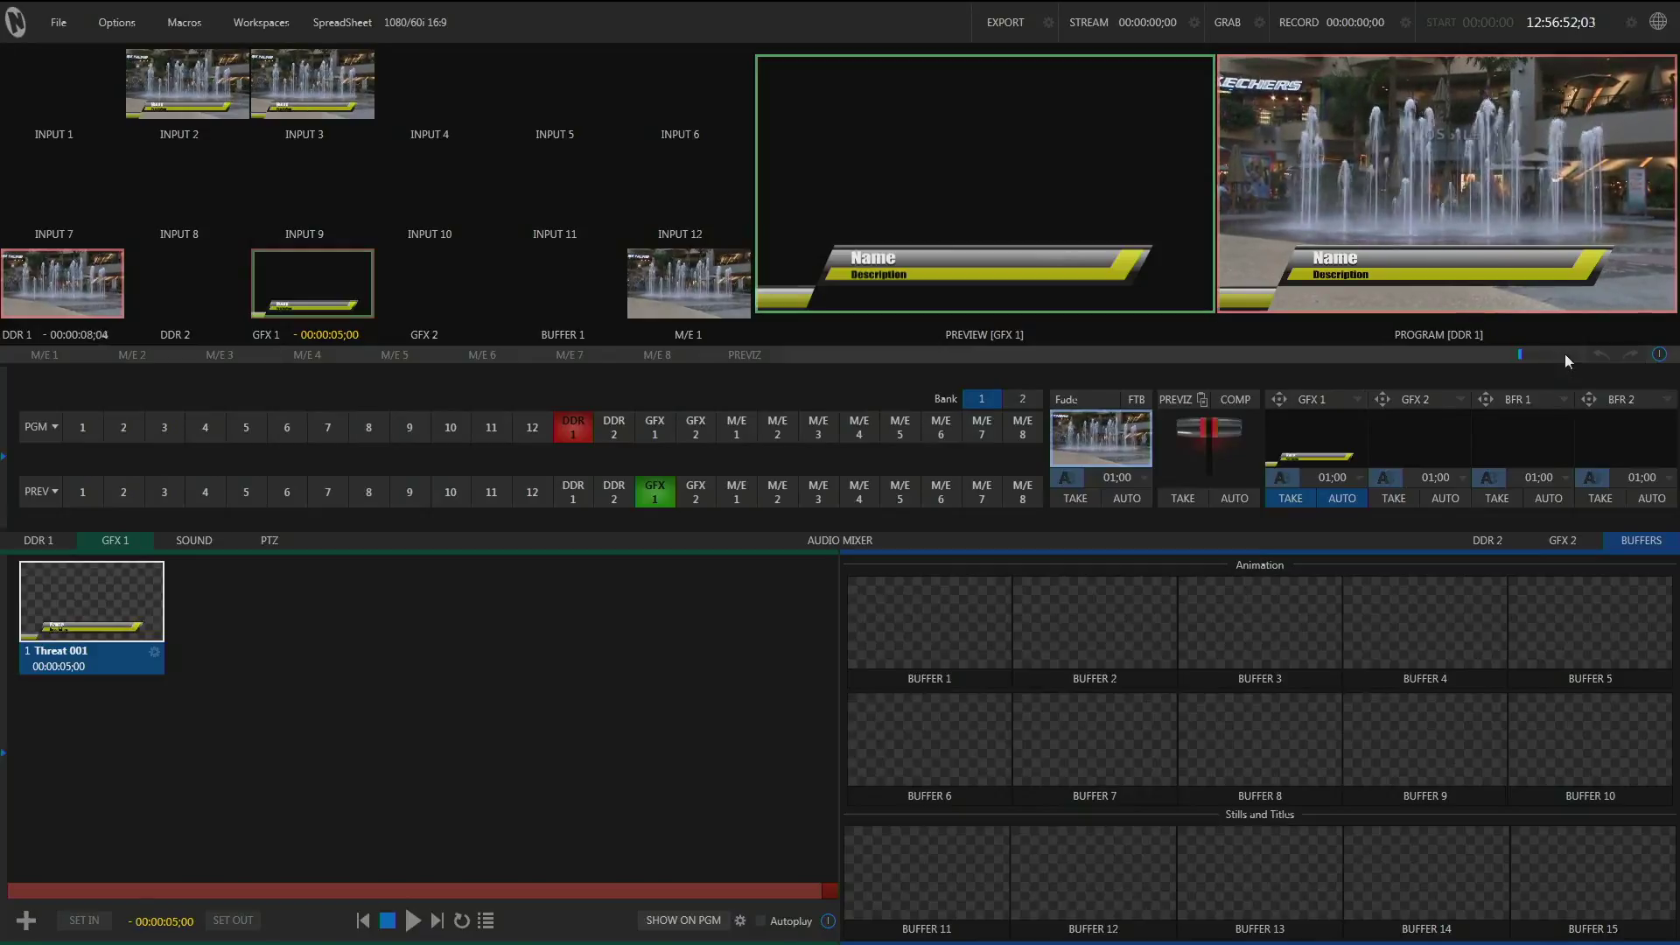
- Replace the GFX 1 lower-third's top text line with the %sheet_Number% variable
double_click(160, 660)
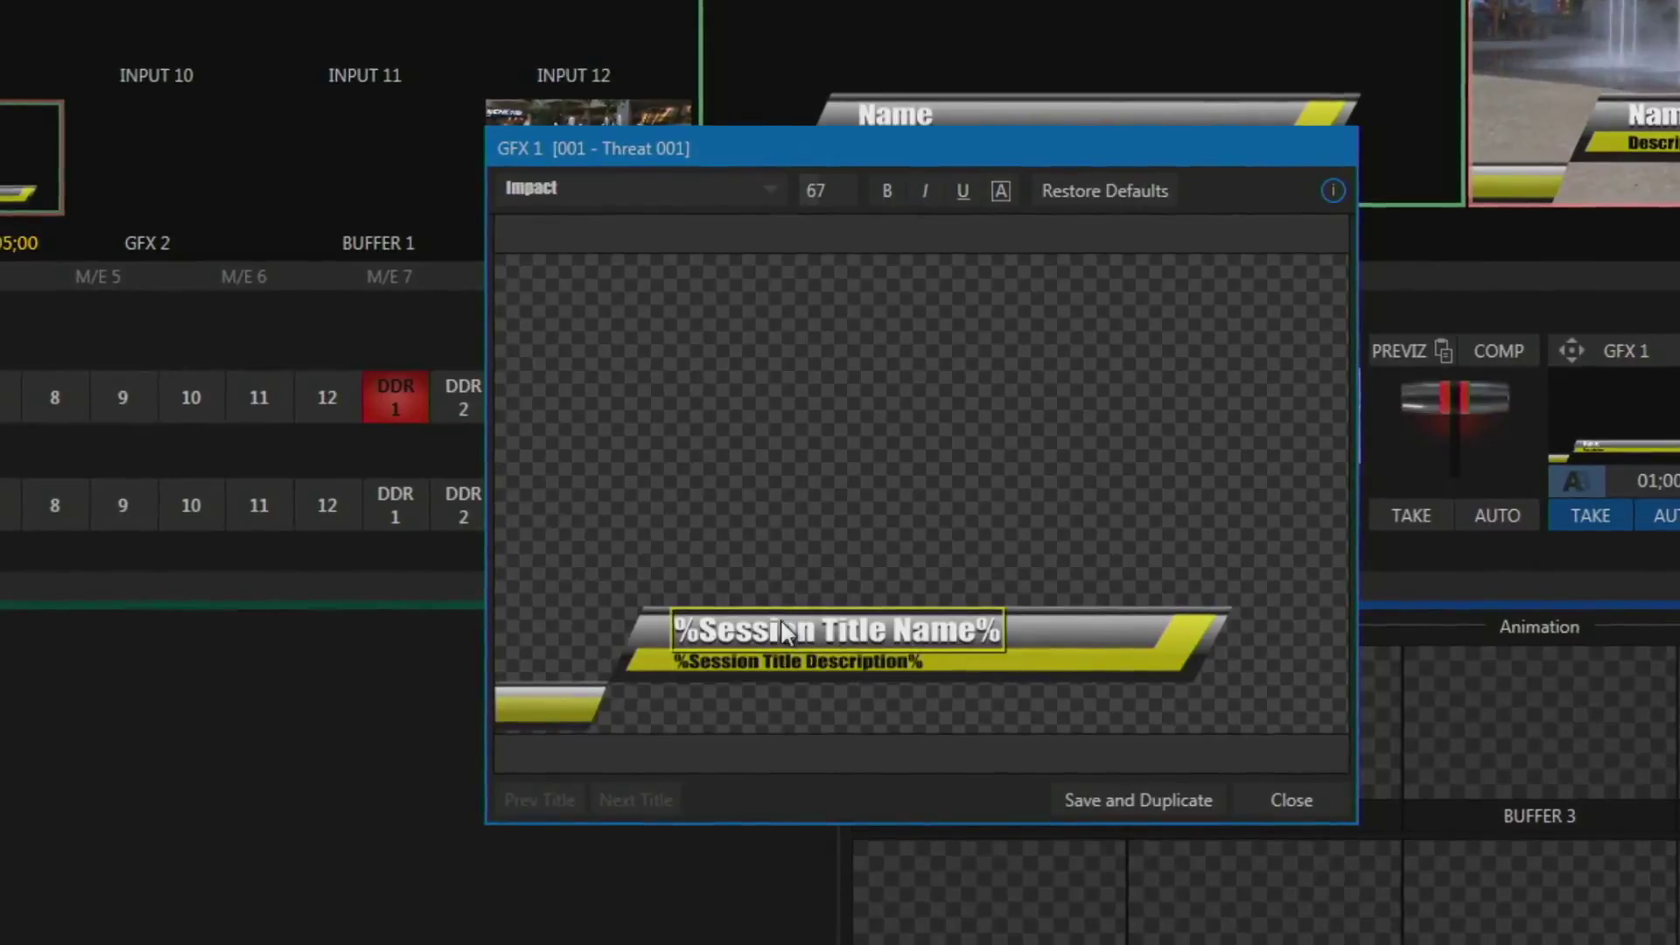
left_click(862, 691)
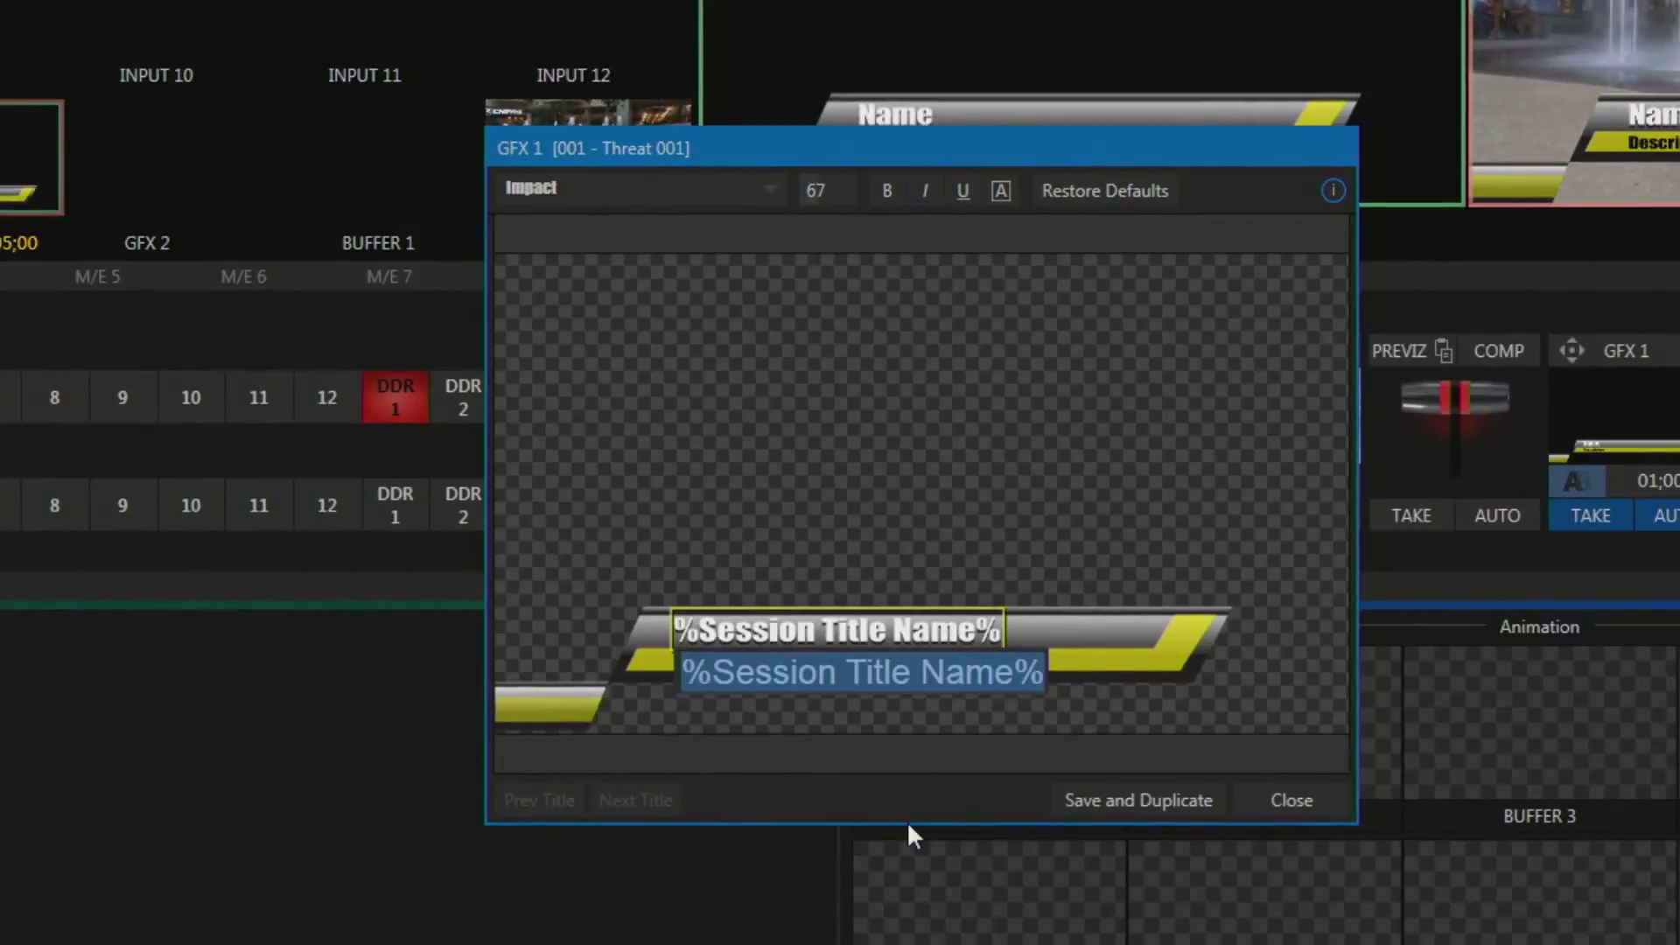
type("%")
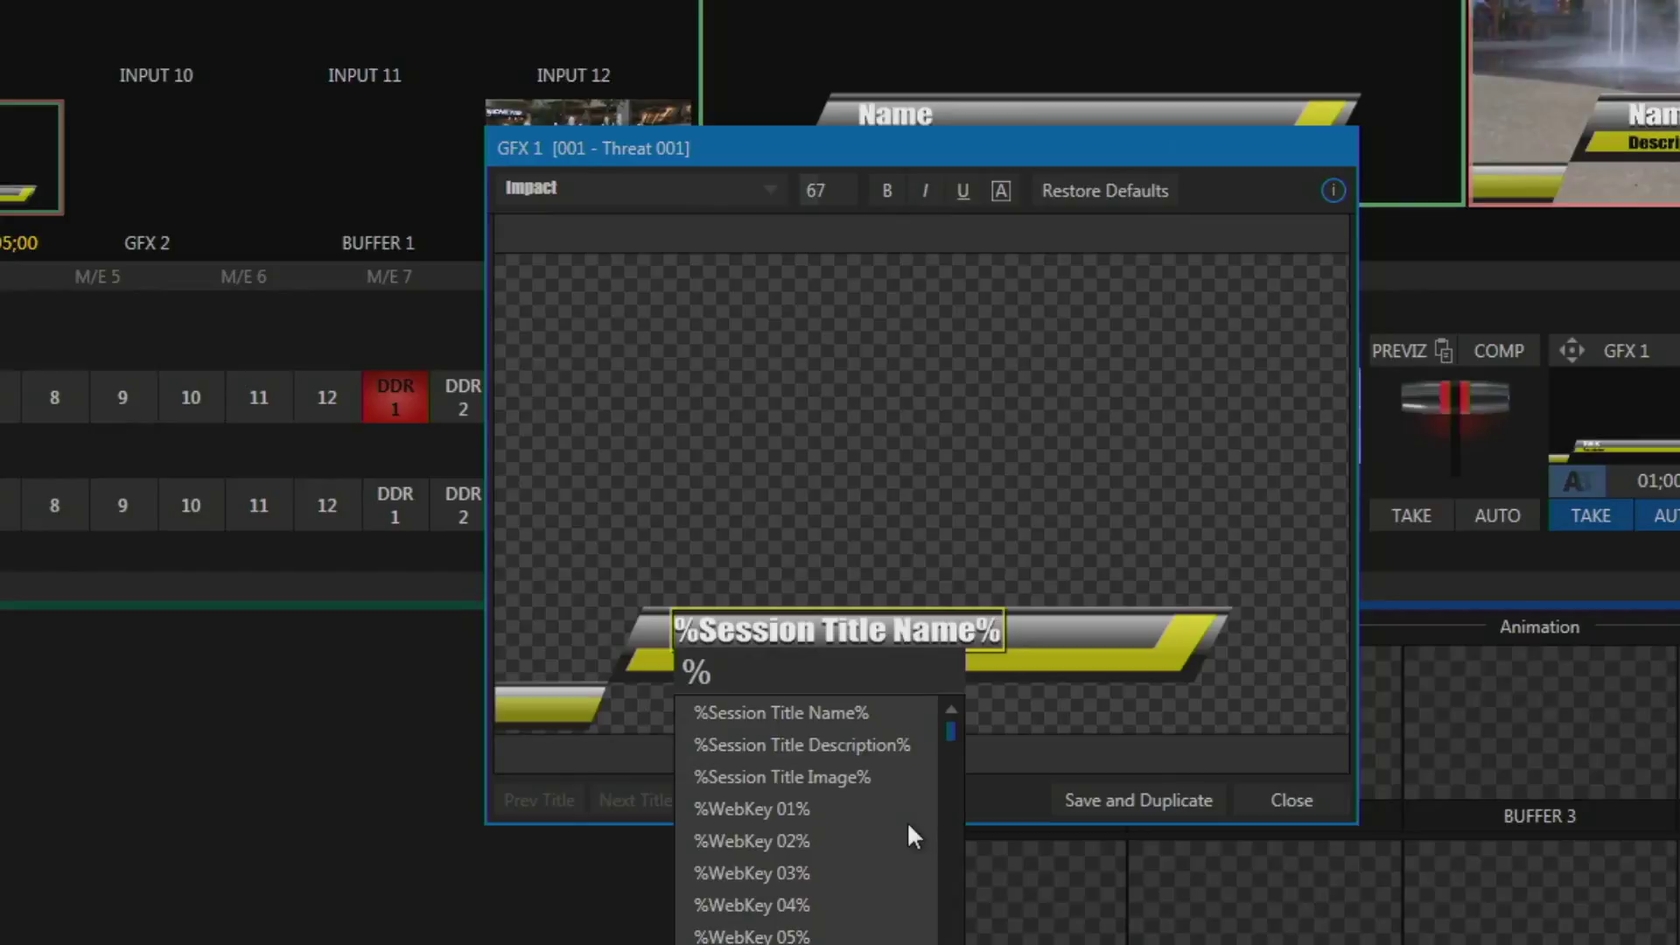
type("shee")
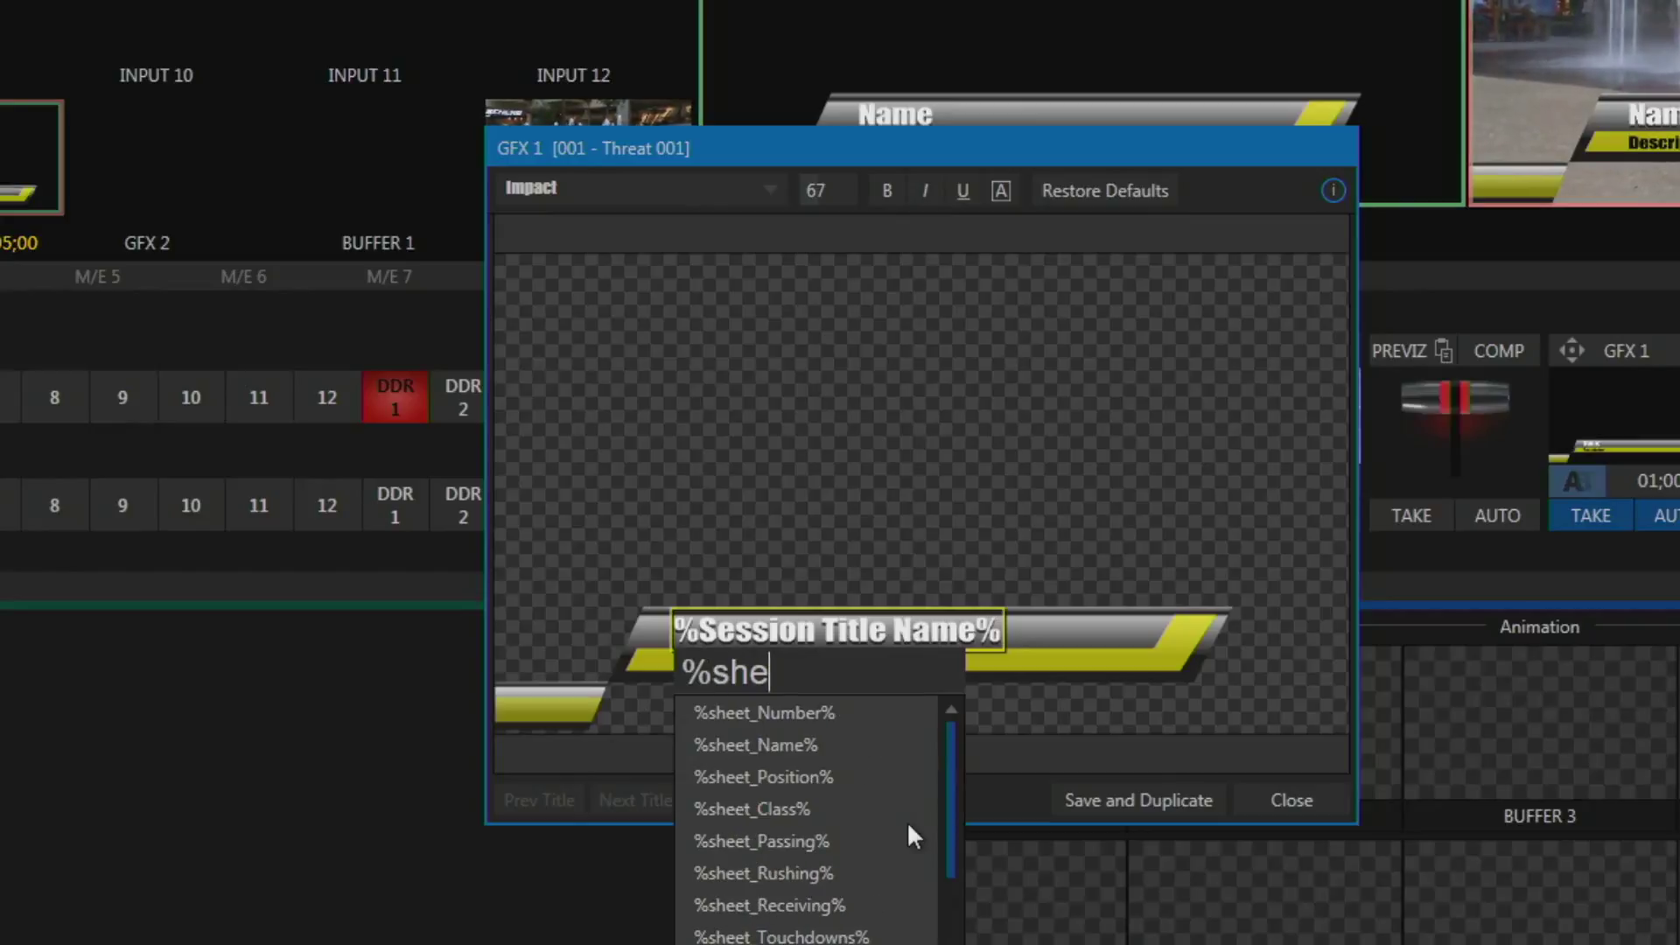
type("t")
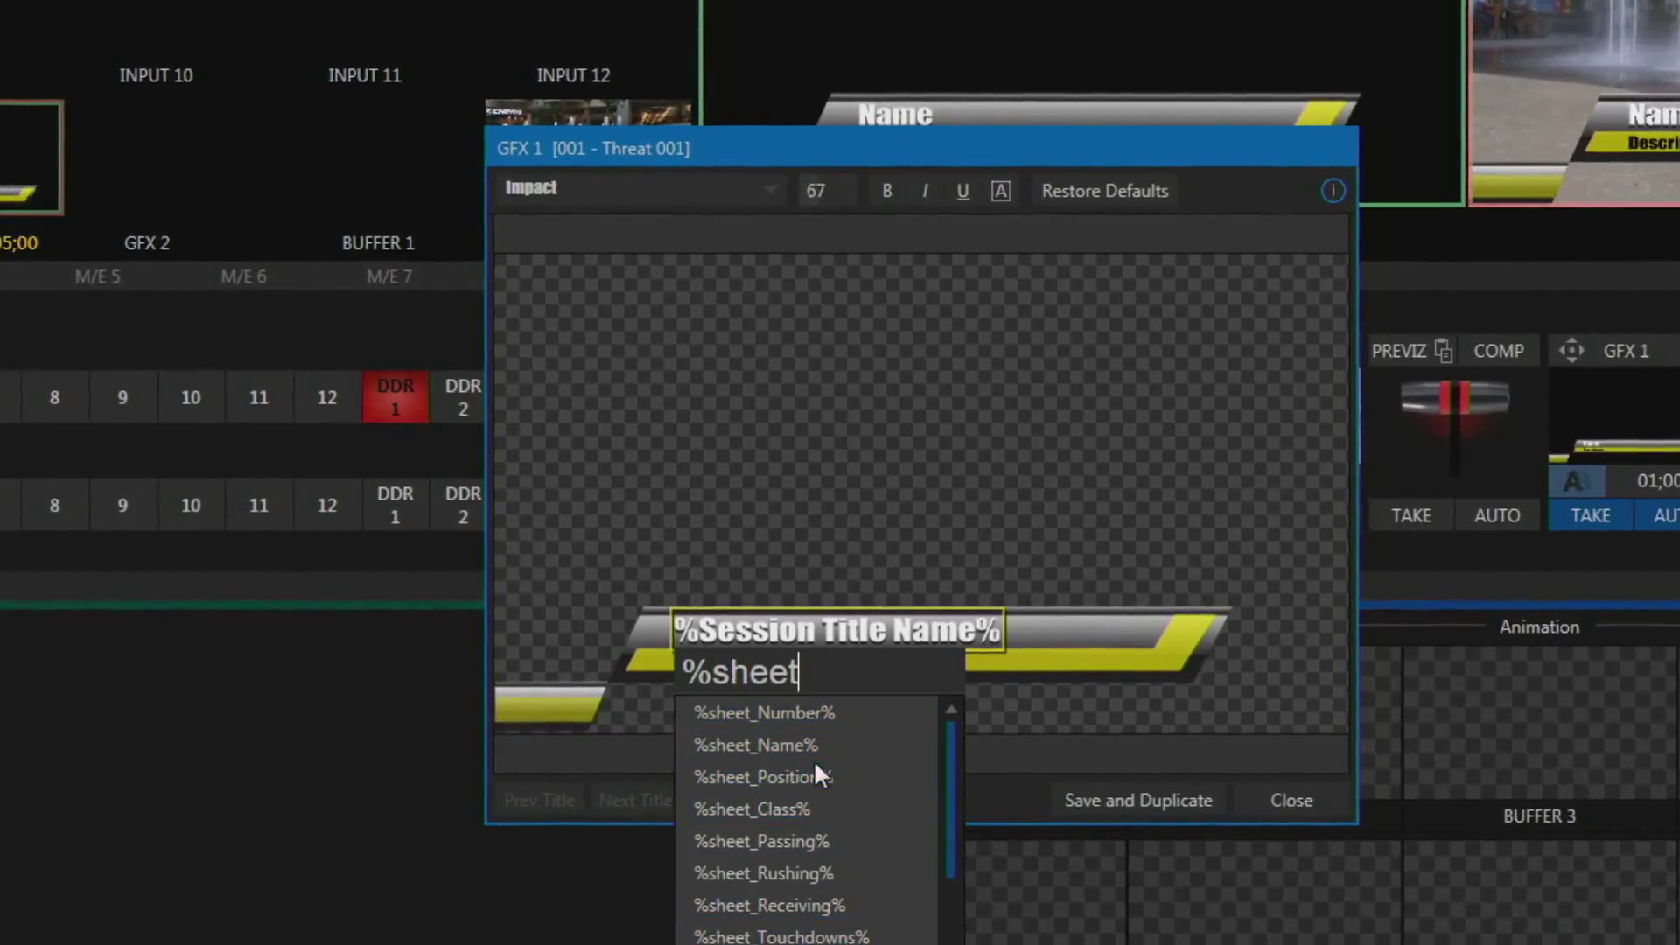
left_click(805, 714)
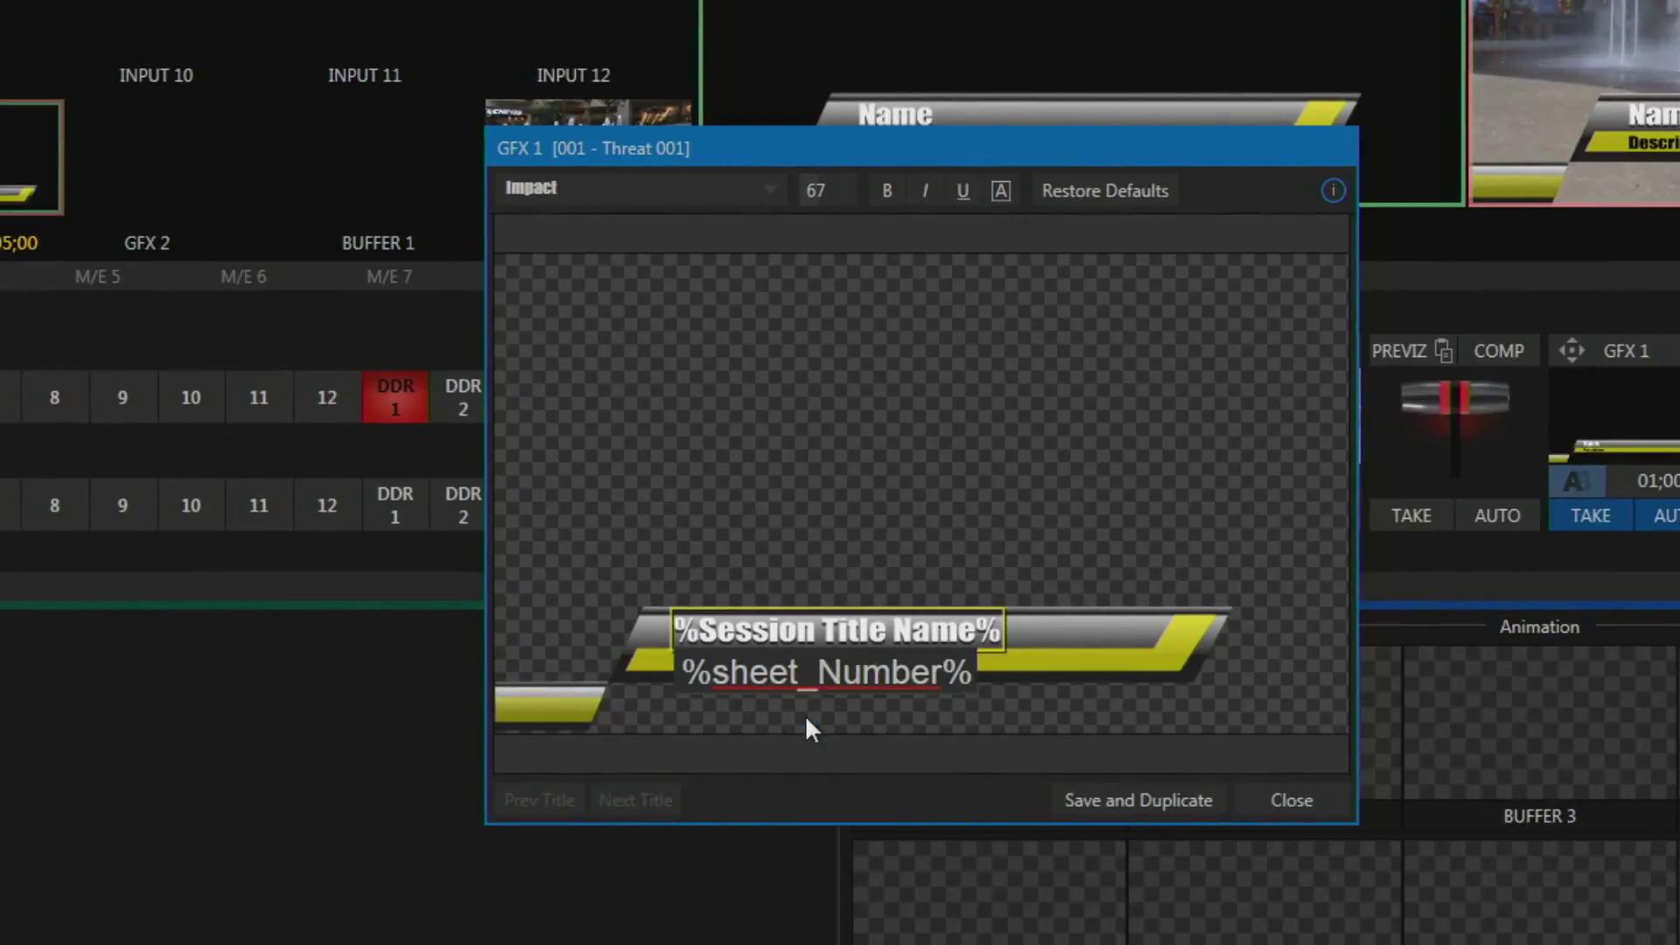
- Append ' - %sheet_Name%' after the number on the title line
type("-")
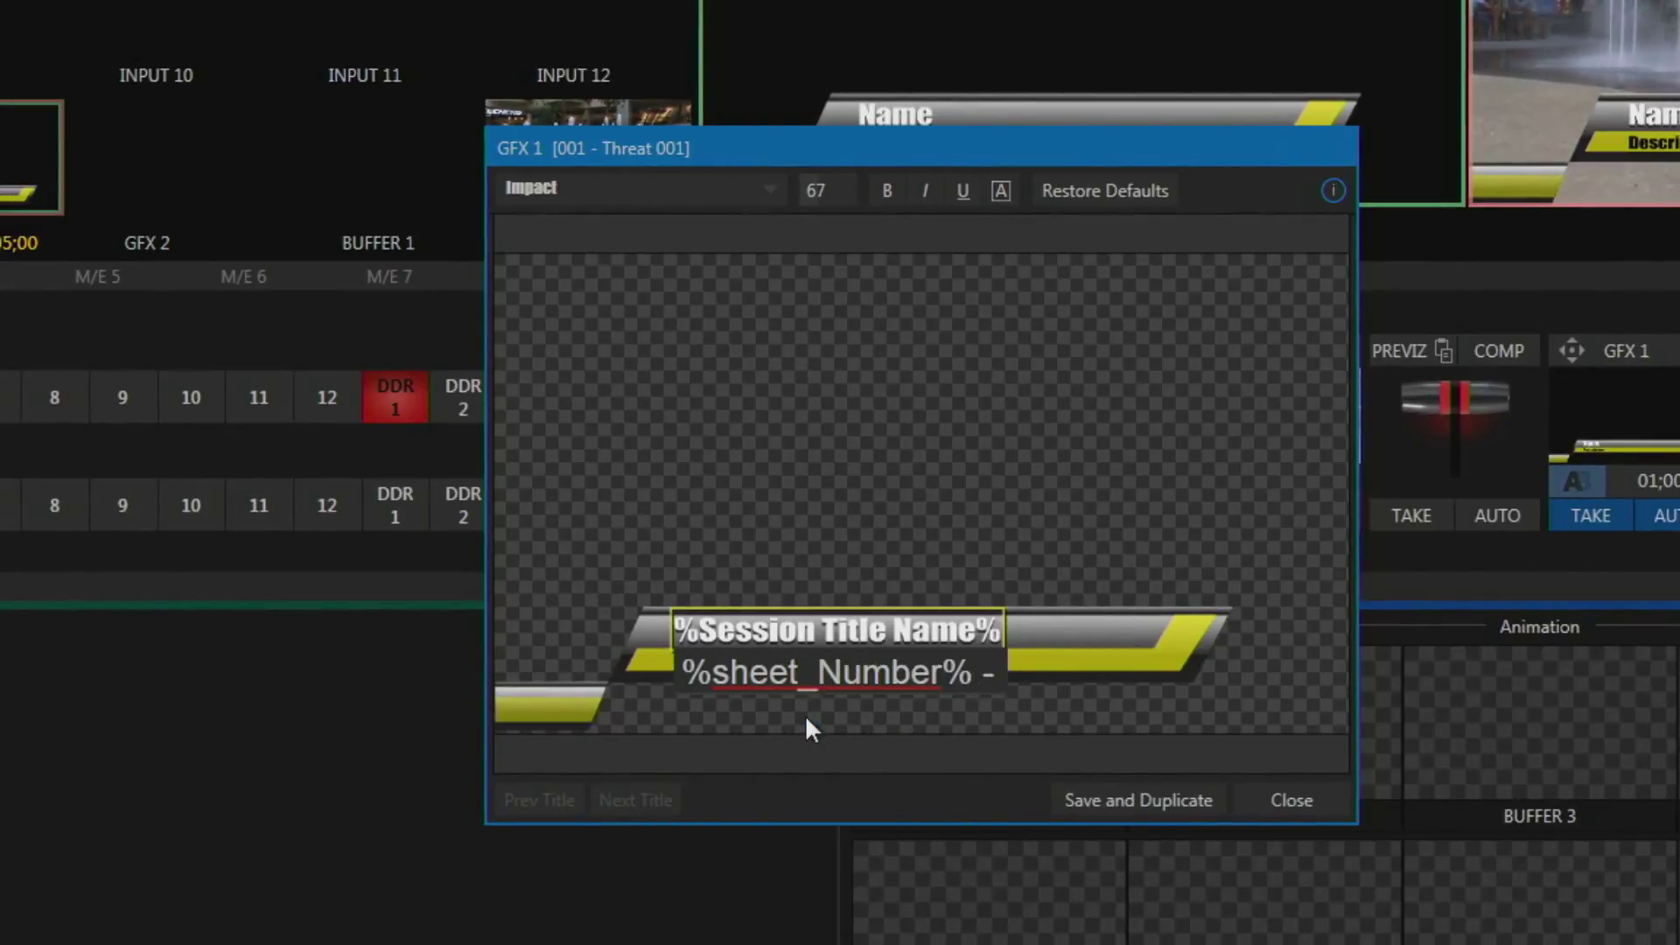
type(" %she")
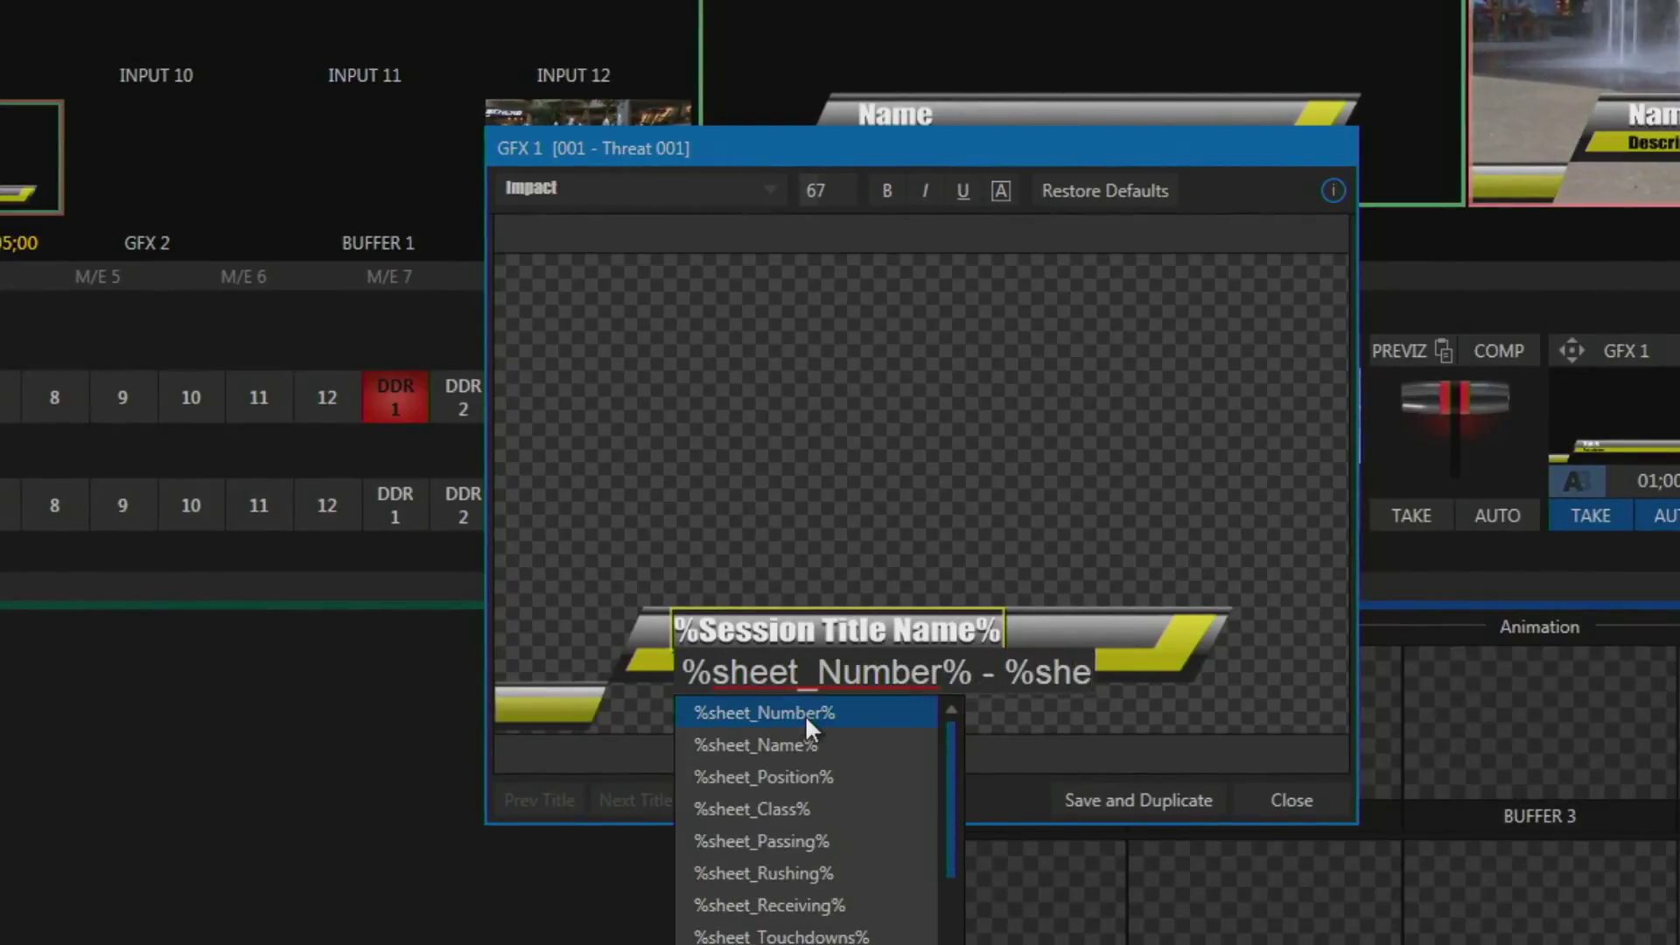
left_click(803, 740)
left_click(844, 528)
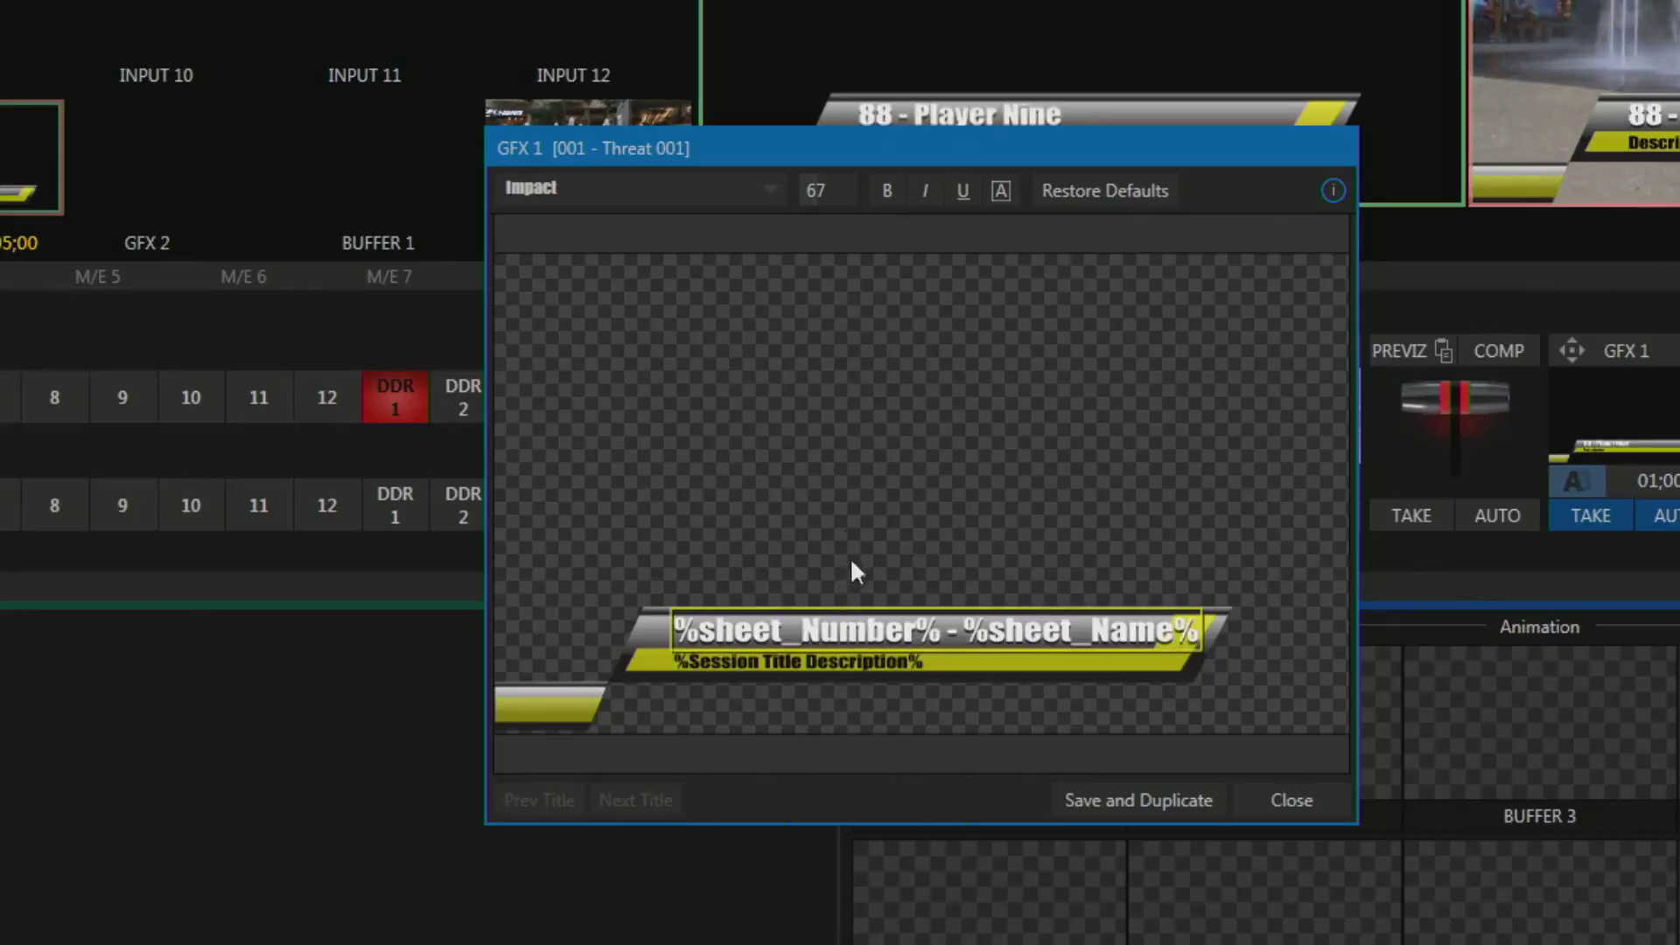
- Set the description line to %sheet_Position% and close the title editor
left_click(785, 663)
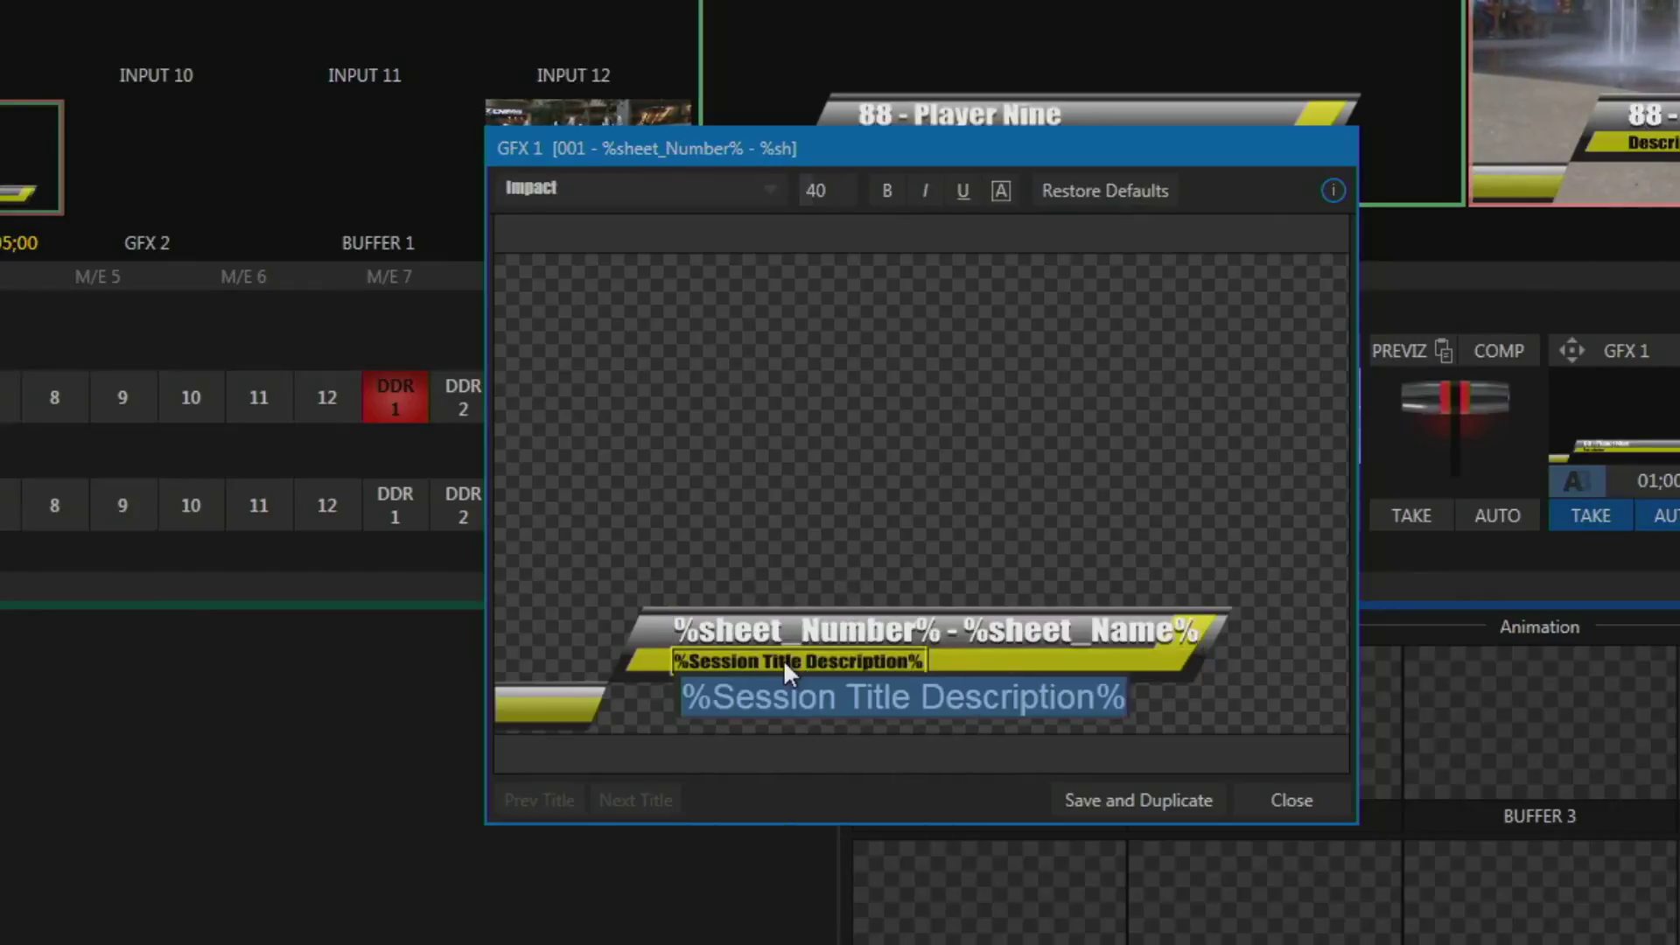
type("%sheet")
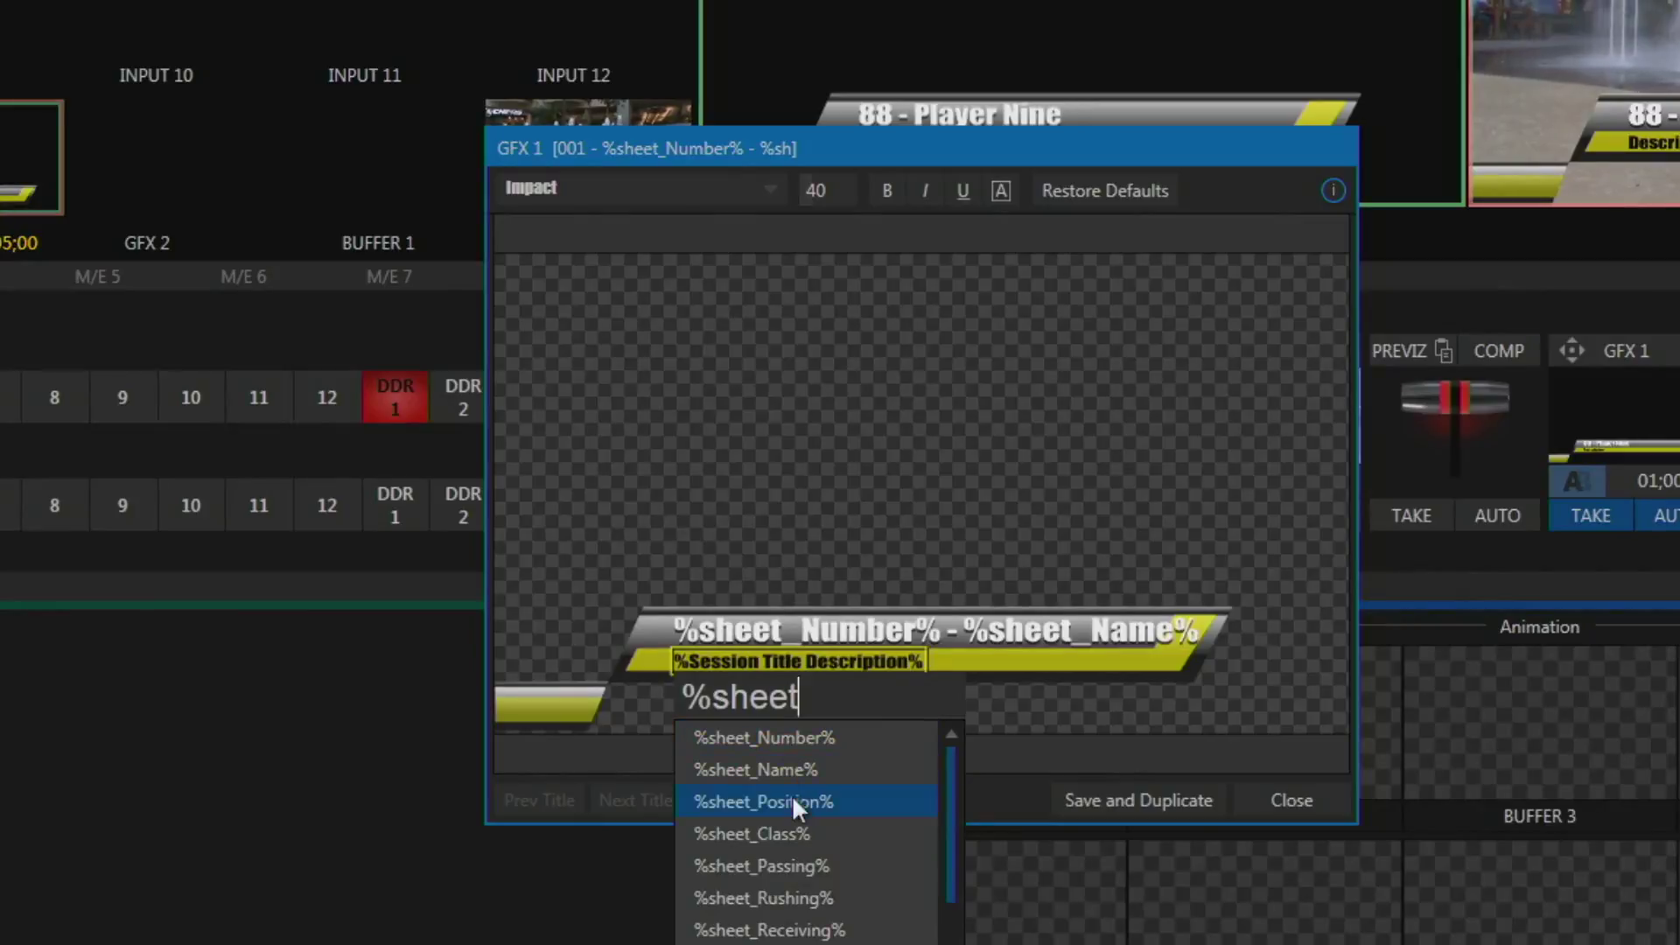
left_click(791, 795)
left_click(871, 523)
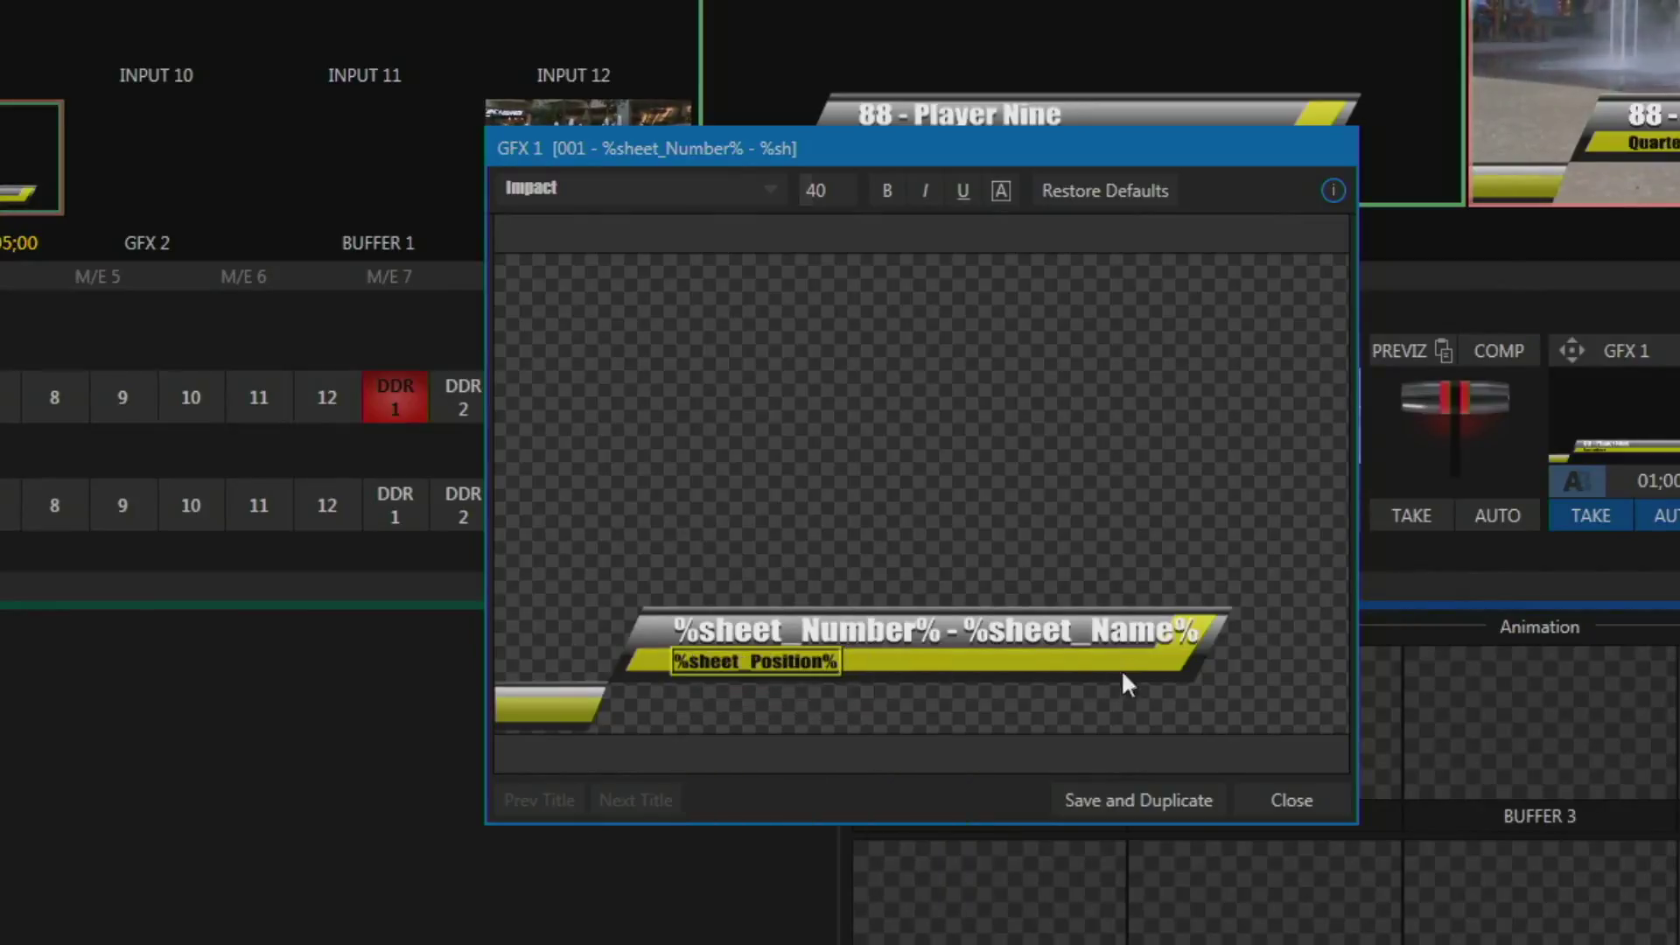
left_click(1292, 799)
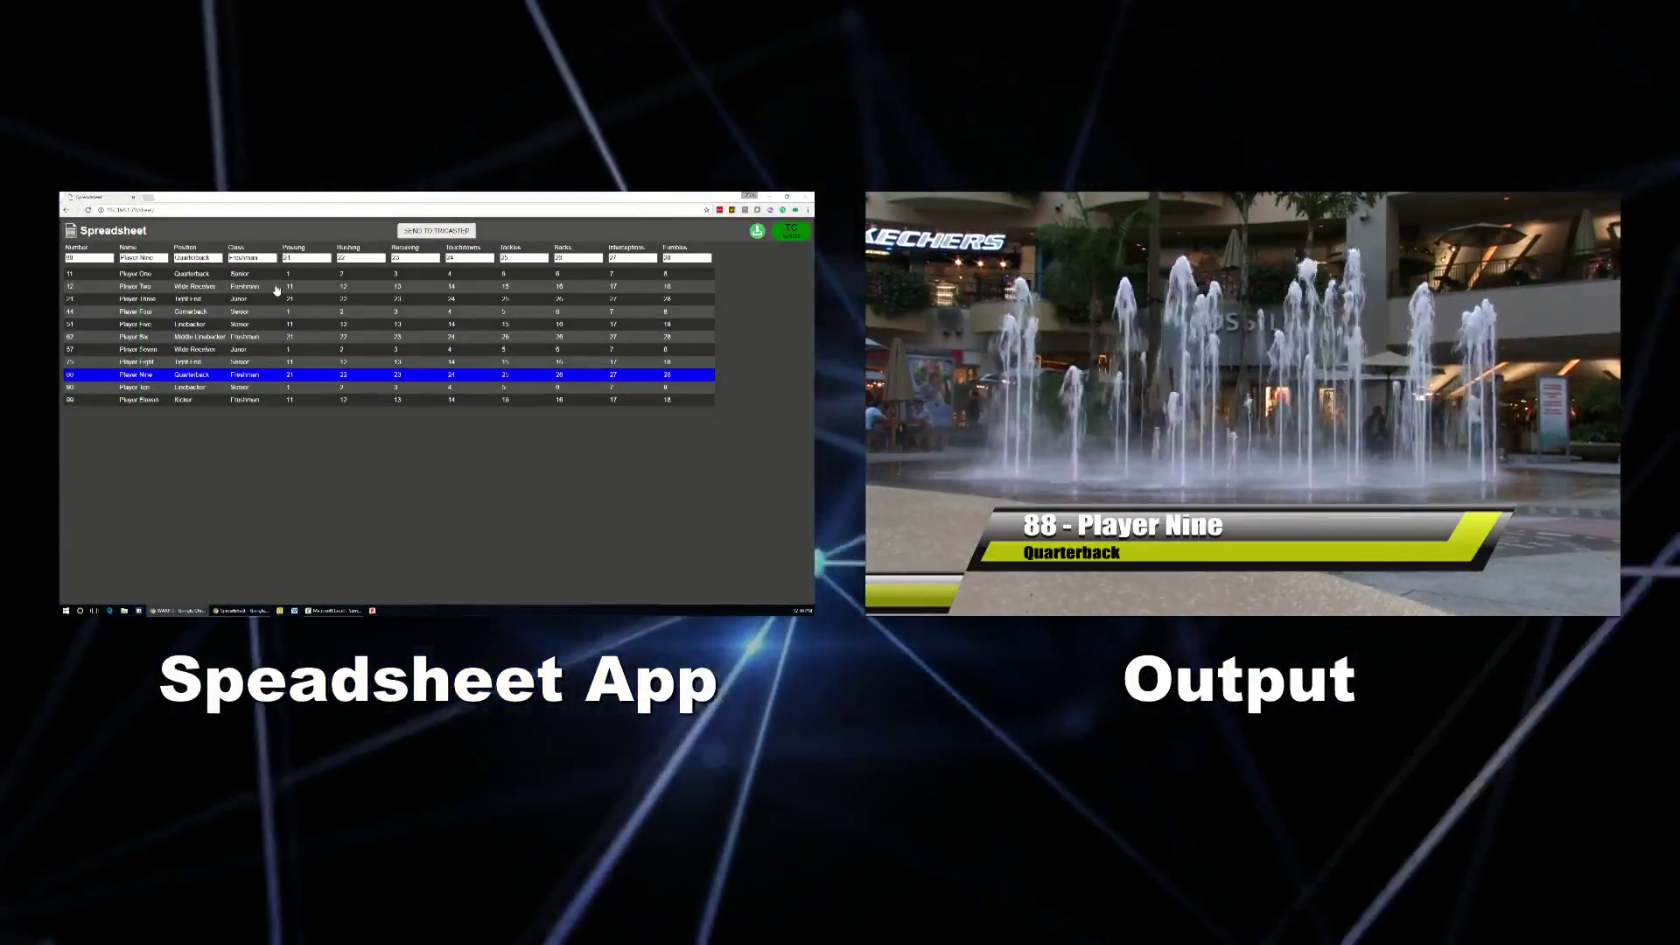
- Send Player Two's row, then Player Five's row (51, Linebacker), to TriCaster
left_click(260, 288)
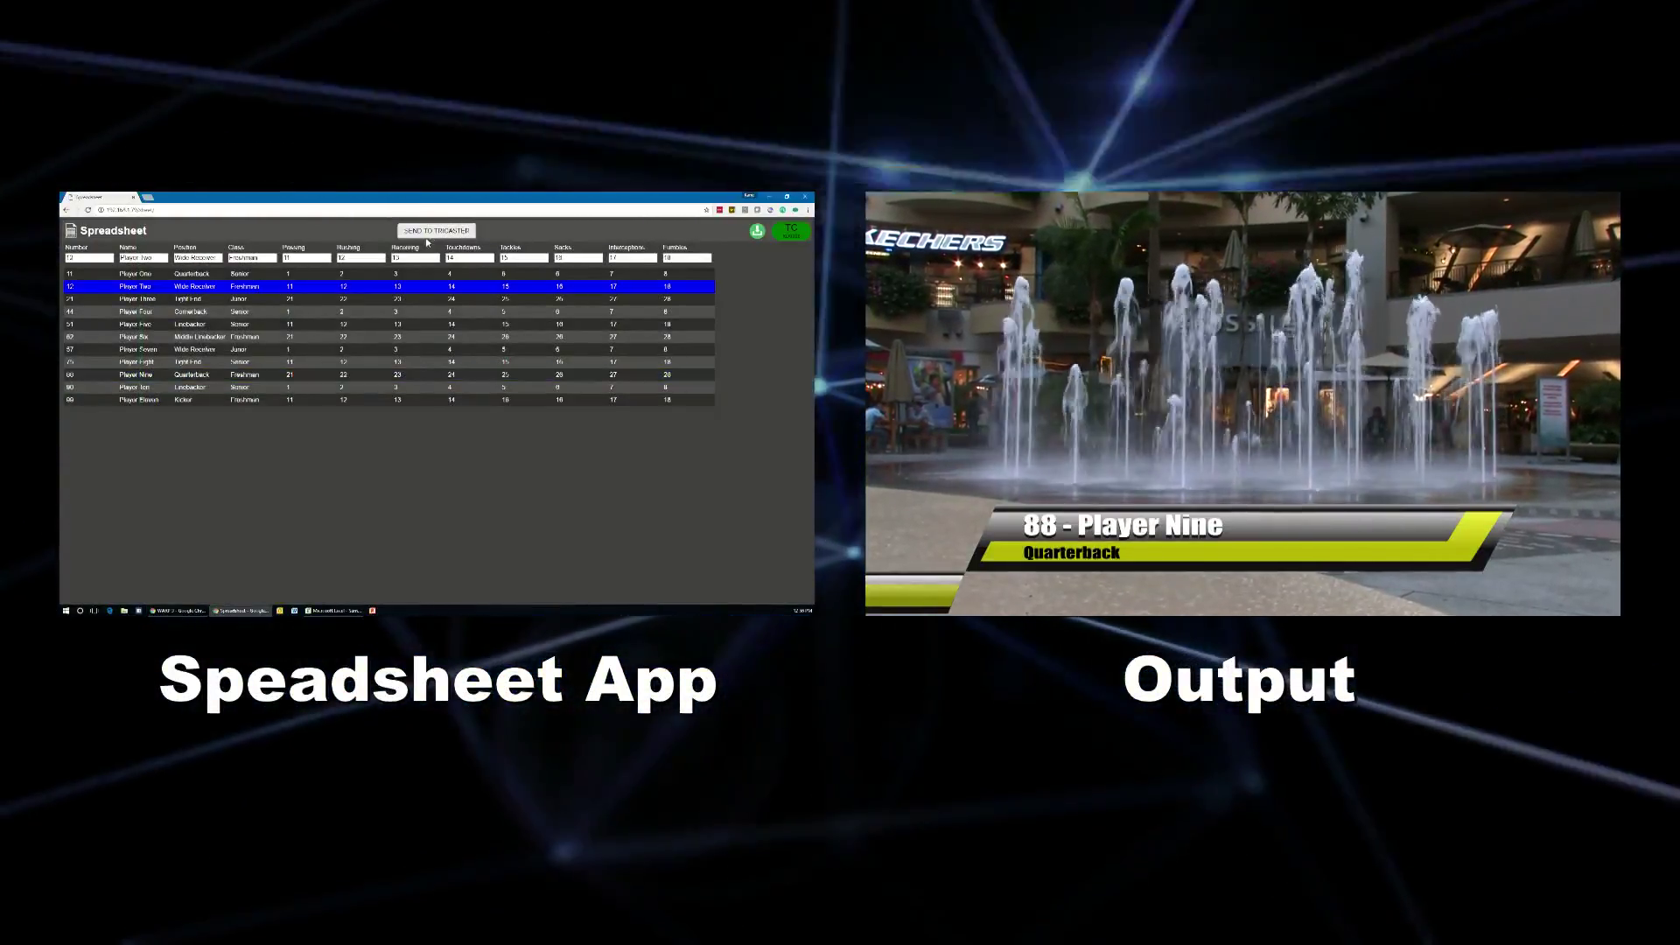
left_click(430, 233)
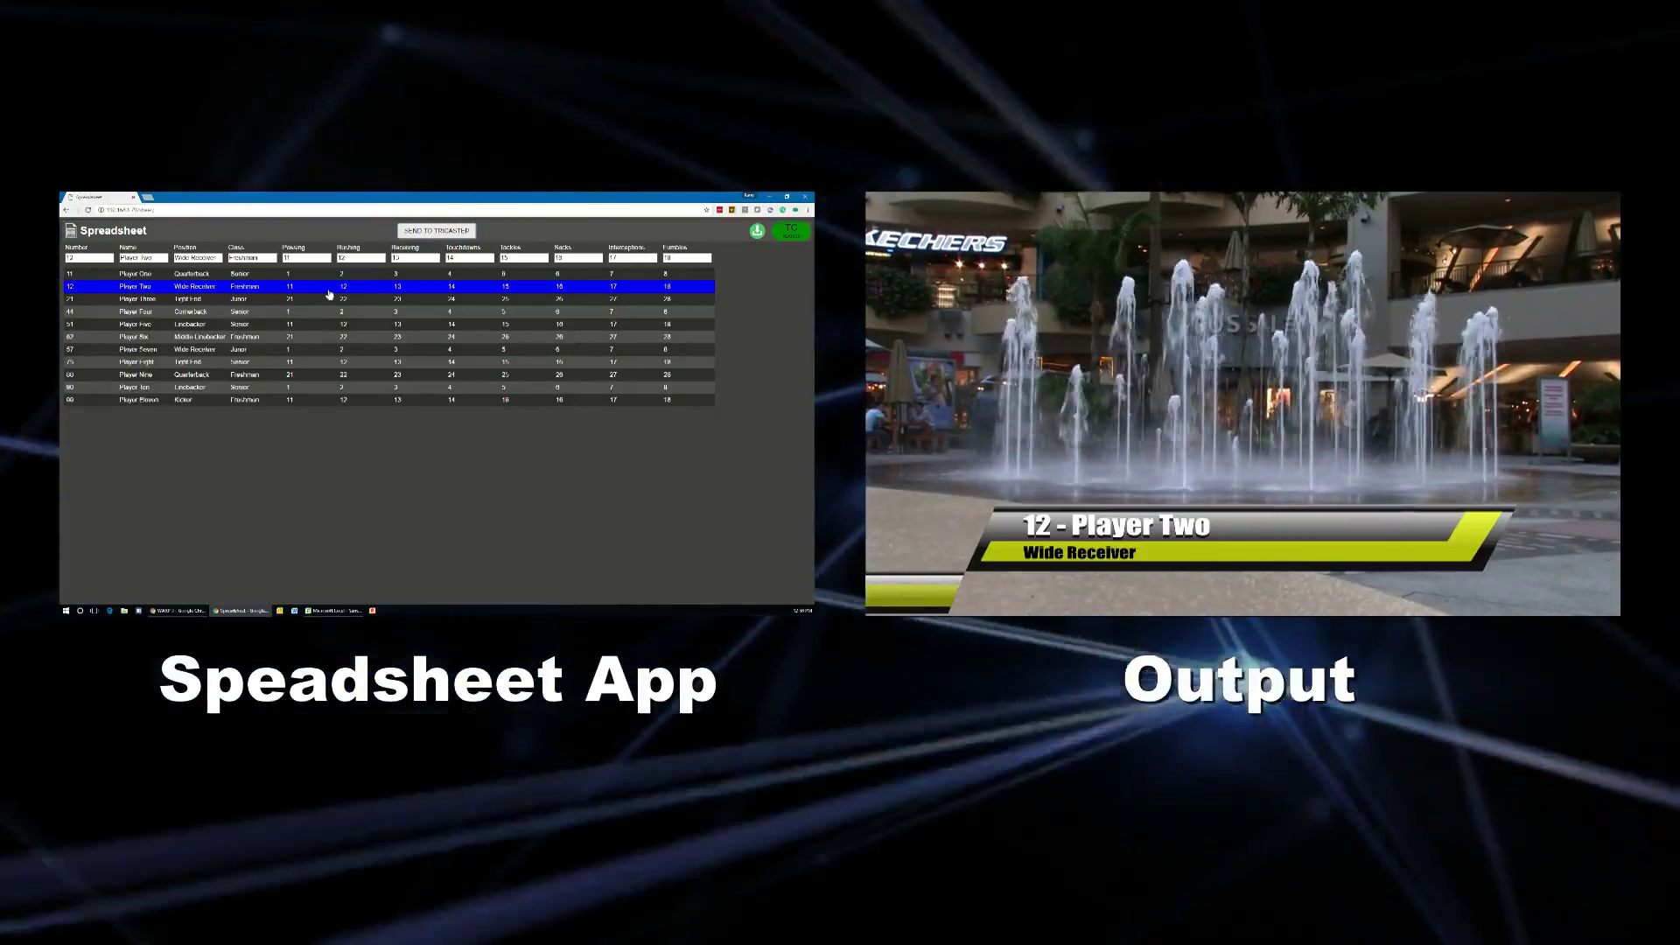
left_click(289, 325)
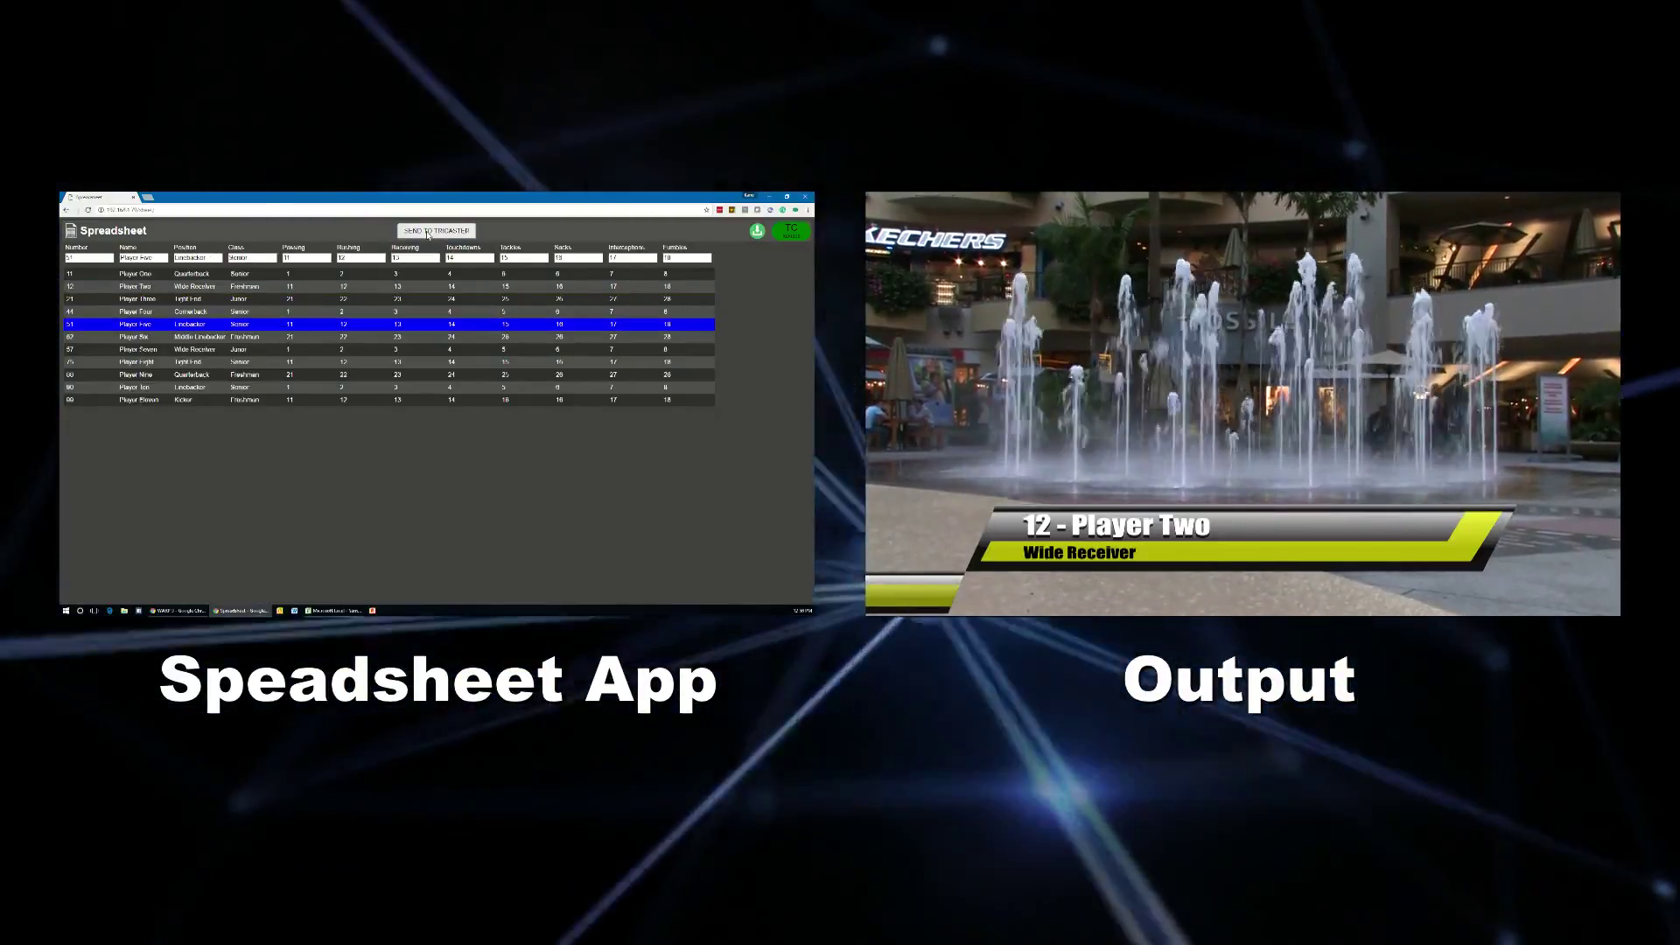
left_click(430, 233)
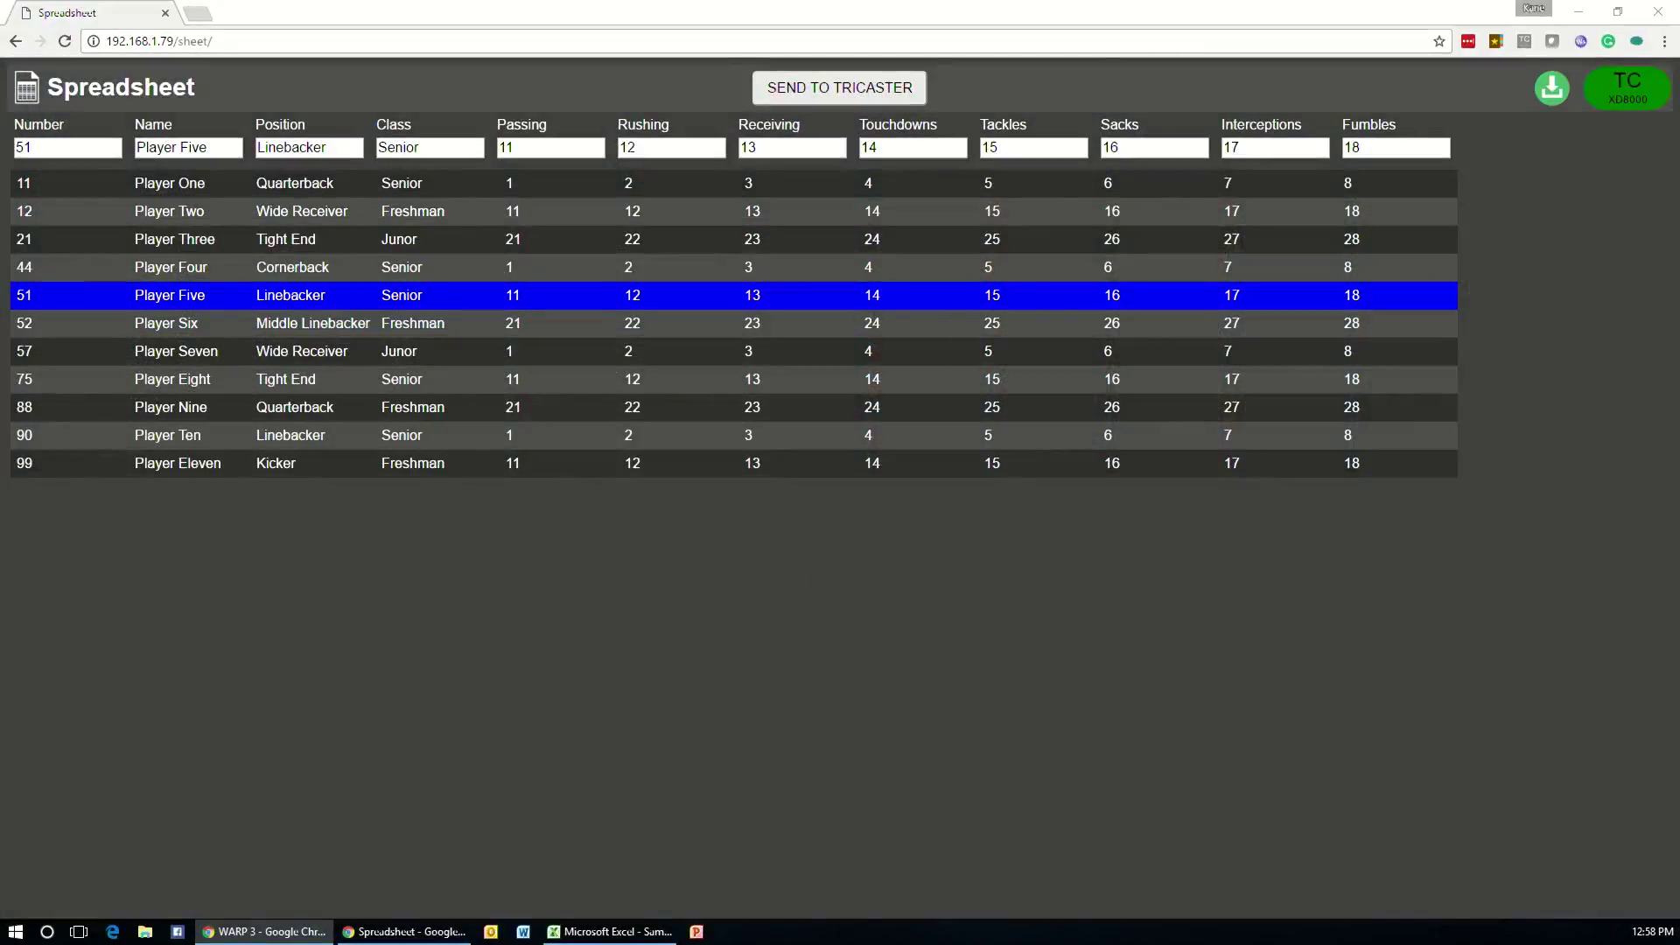
left_click(1645, 90)
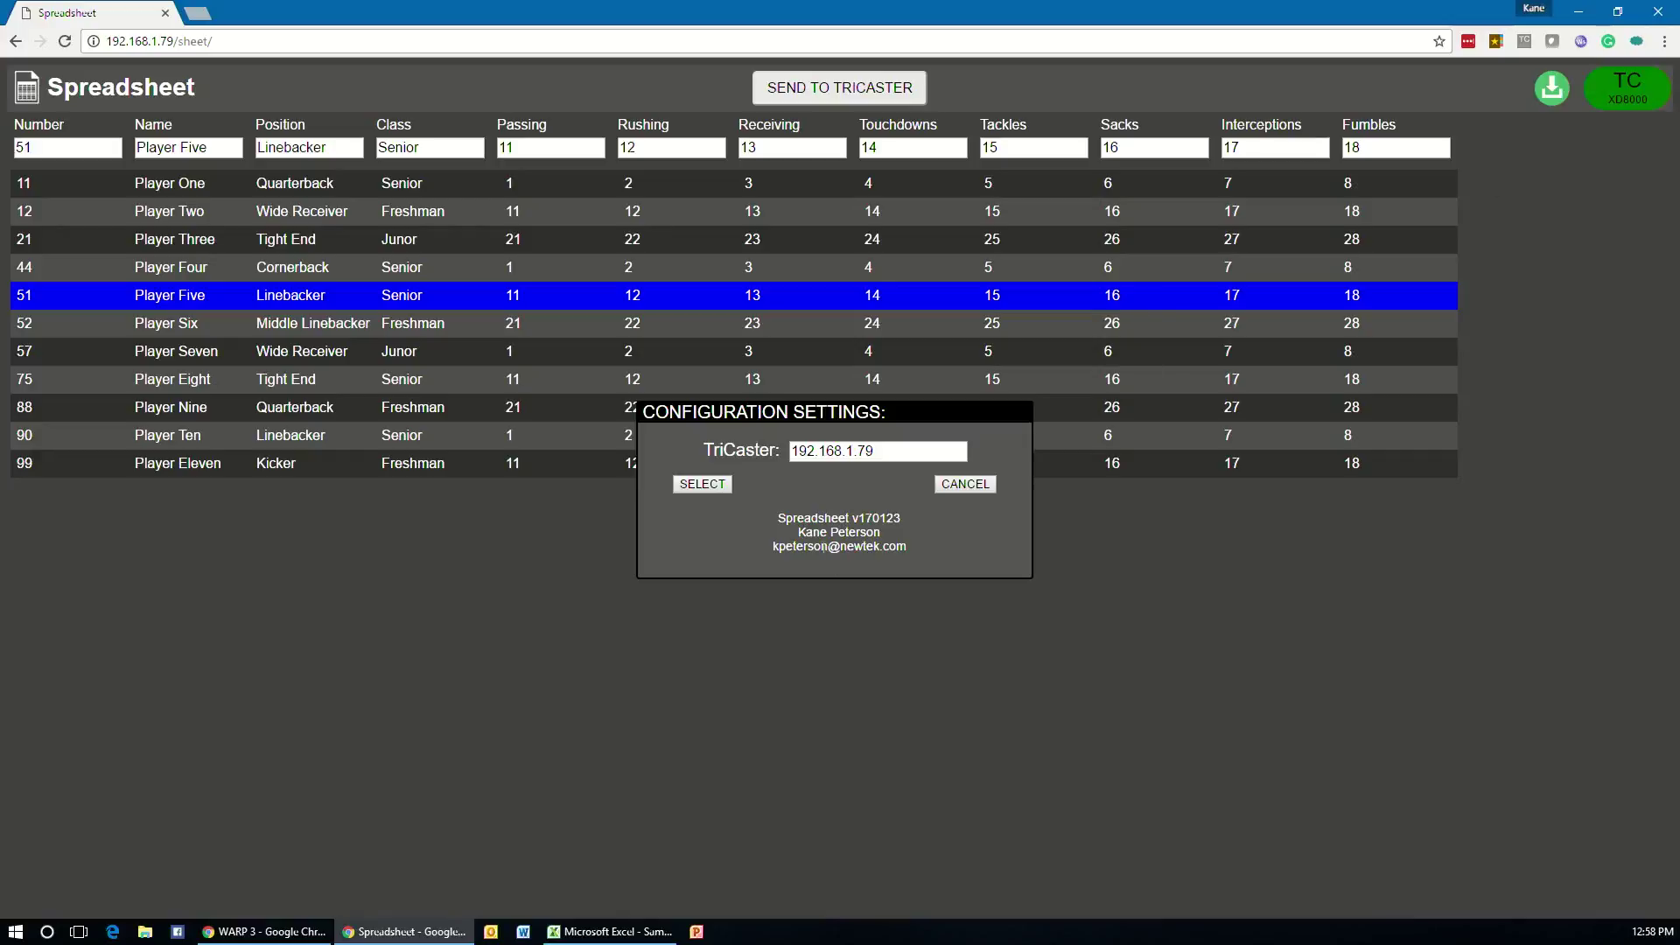
left_click(987, 487)
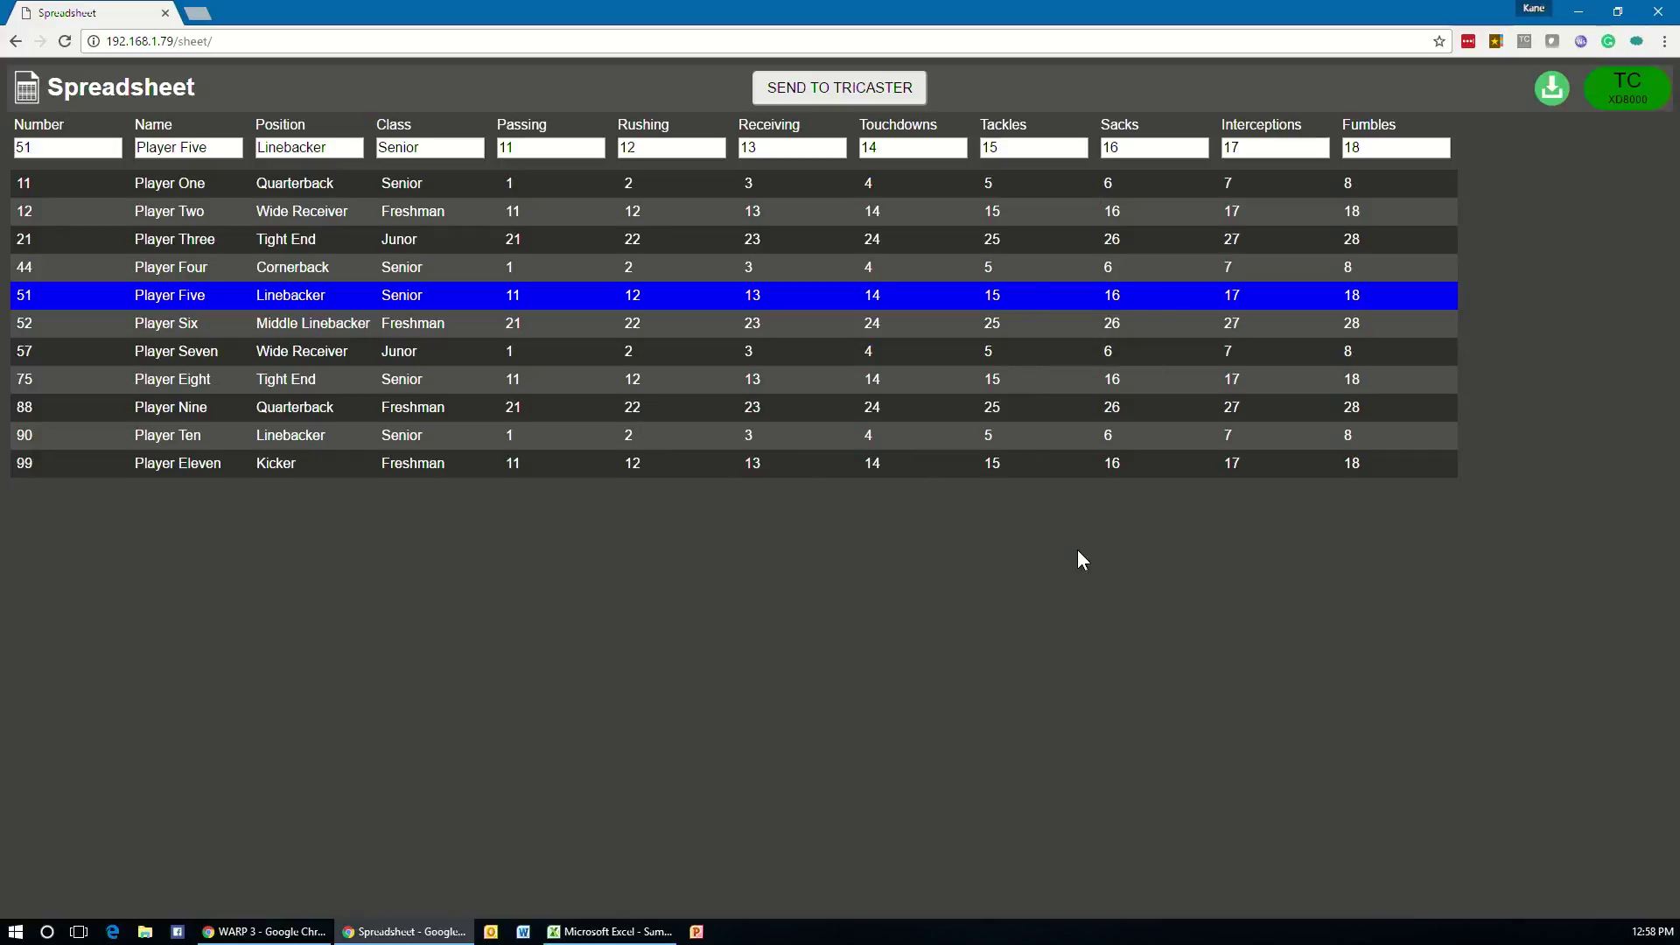